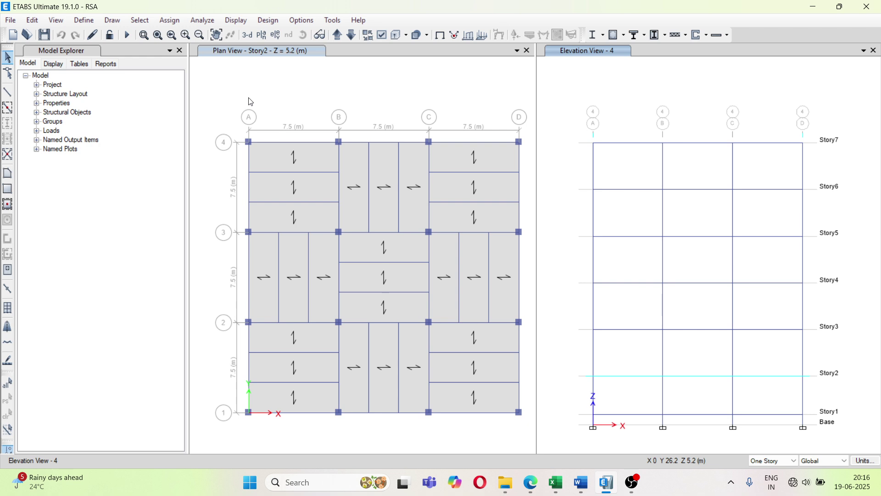
Consult the SRSS conditions in the Word document Modal combination, return to ETABS and run the analysis of the model
{"action": "left_click", "coordinate": [589, 479]}
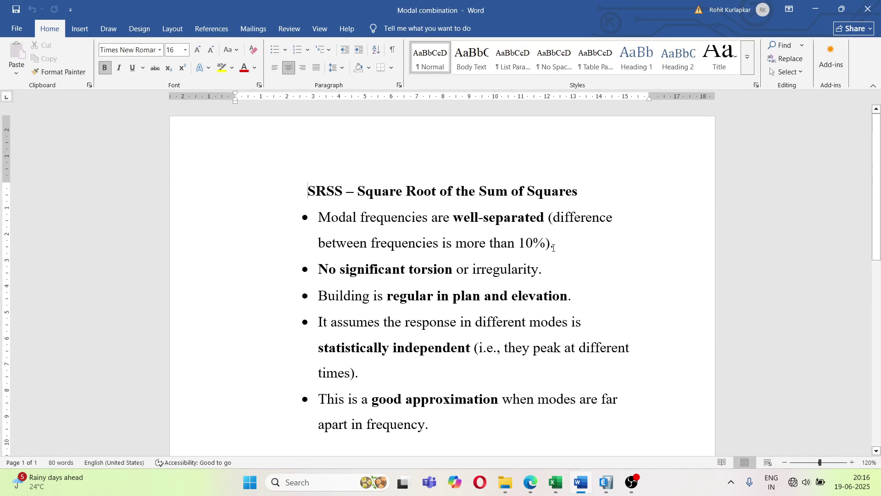
{"action": "left_click", "coordinate": [815, 8]}
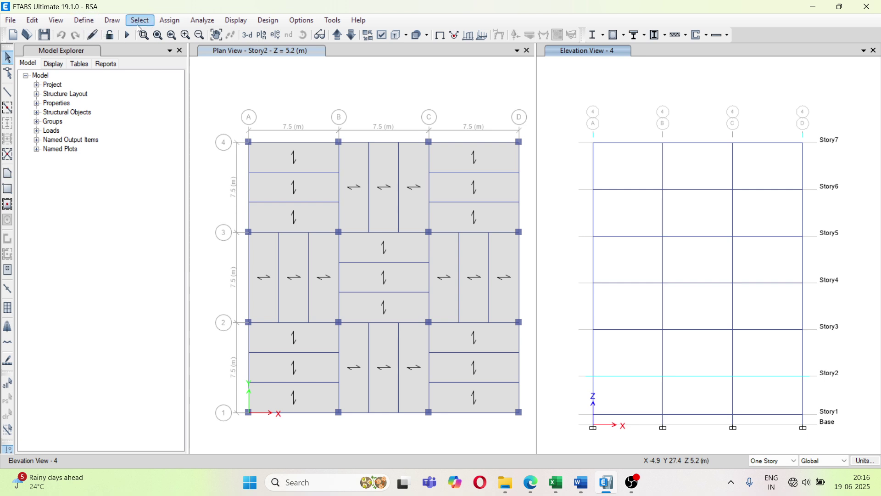
{"action": "left_click", "coordinate": [197, 25]}
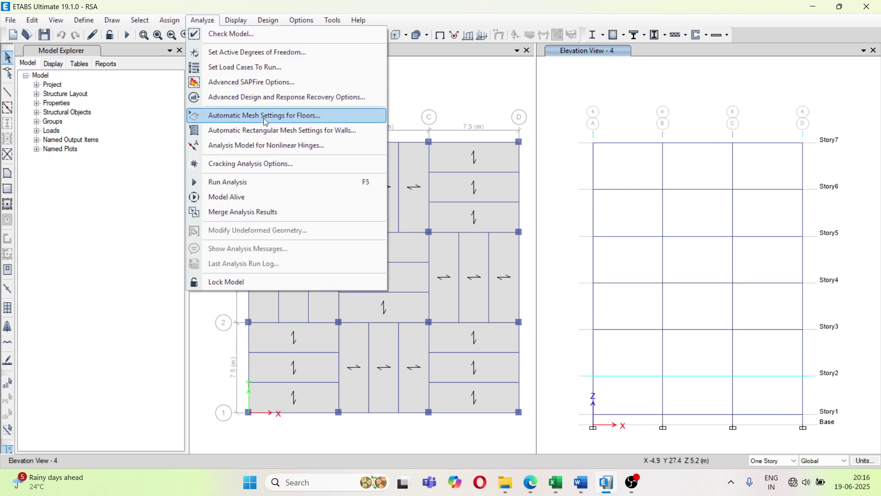
{"action": "left_click", "coordinate": [271, 185]}
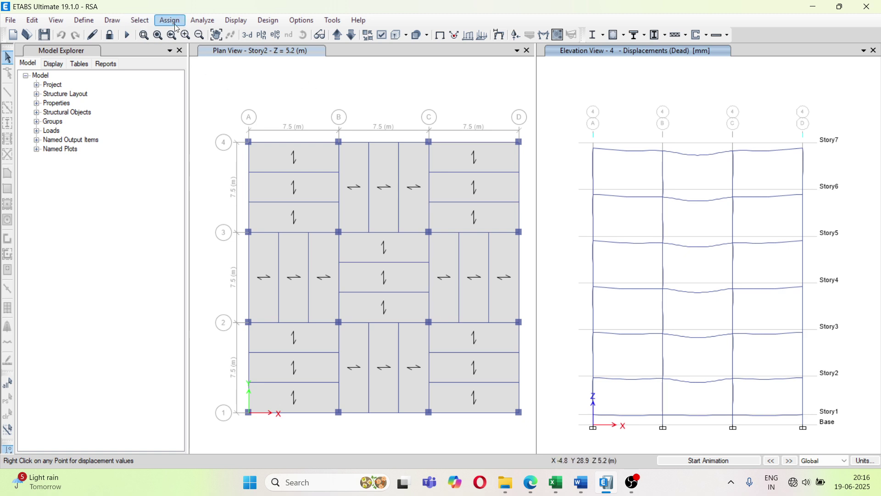
Choose the Modal Periods And Frequencies table from the structure output's modal information for display
{"action": "left_click", "coordinate": [237, 20]}
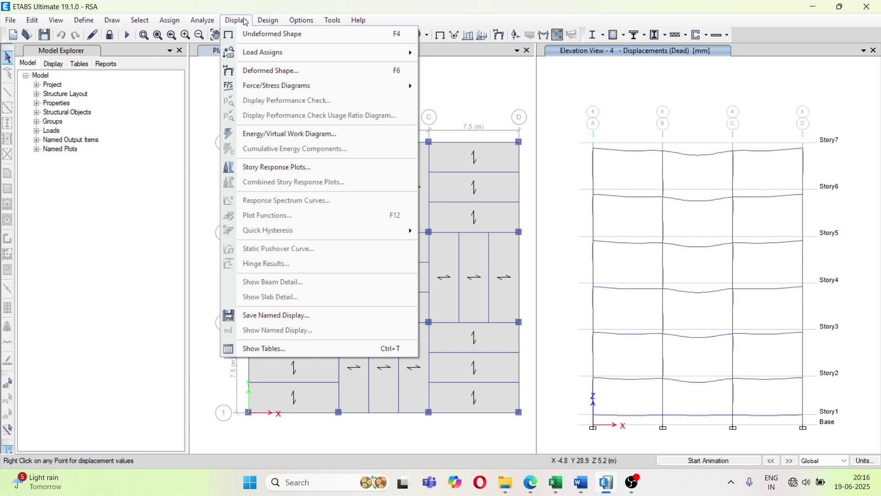
{"action": "left_click", "coordinate": [293, 350]}
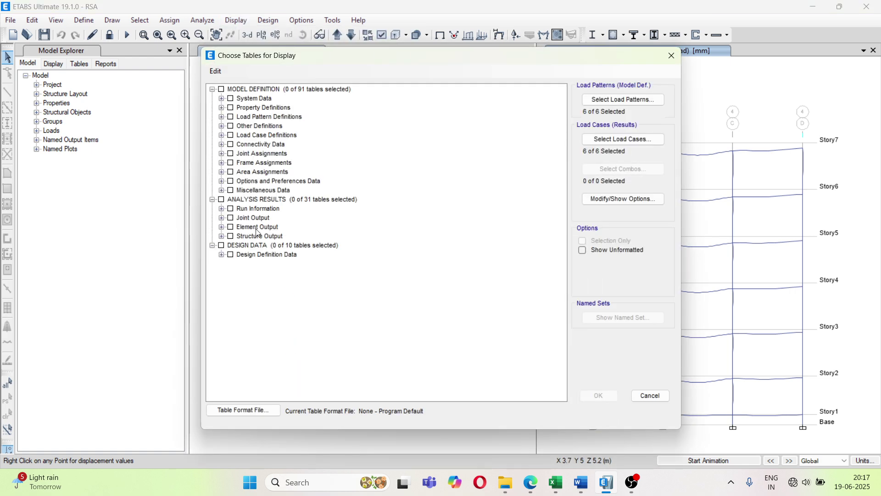
{"action": "left_click", "coordinate": [221, 236]}
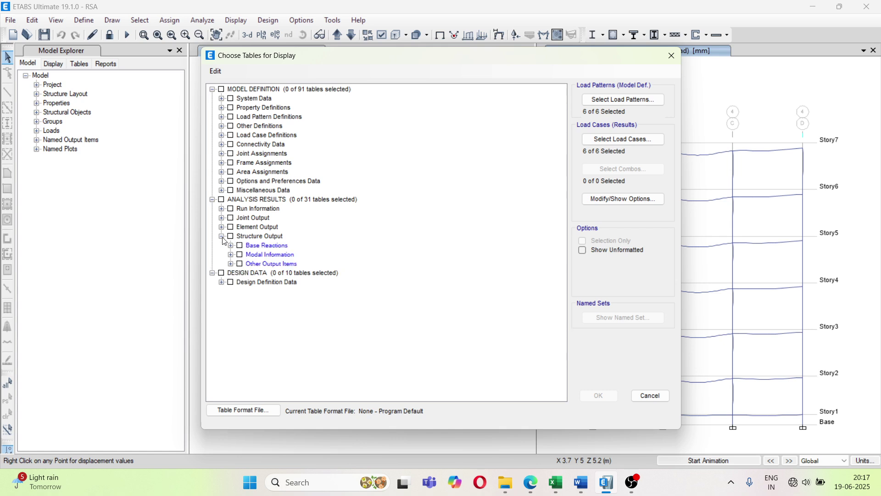
{"action": "left_click", "coordinate": [231, 255]}
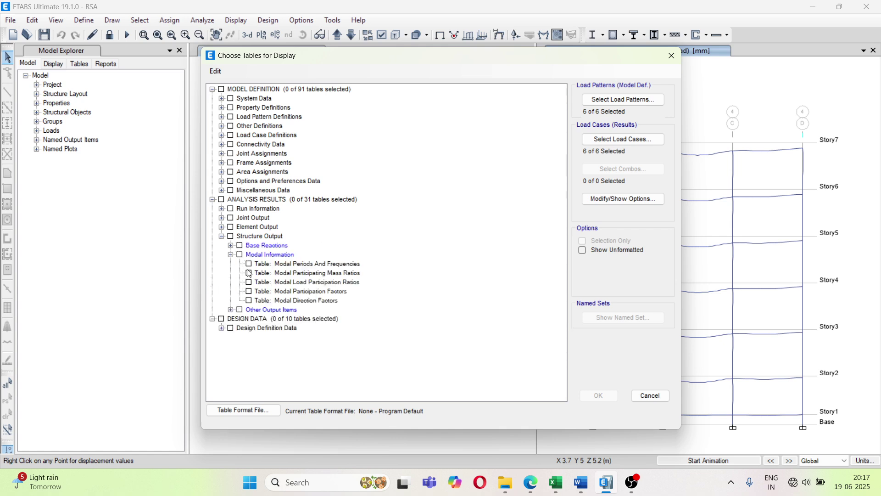
{"action": "left_click", "coordinate": [249, 263]}
Limit the result load cases to Modal and display the selected table
{"action": "left_click", "coordinate": [613, 139]}
{"action": "left_click", "coordinate": [339, 156]}
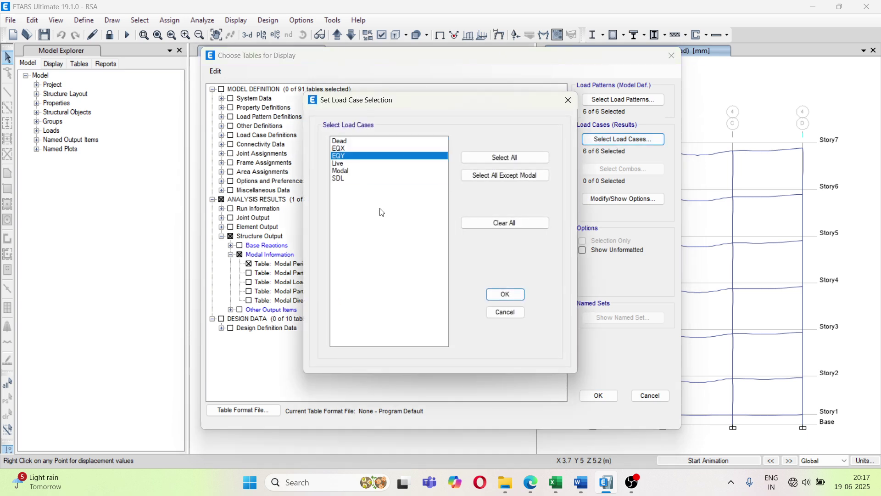
{"action": "left_click", "coordinate": [351, 171]}
{"action": "left_click", "coordinate": [522, 299]}
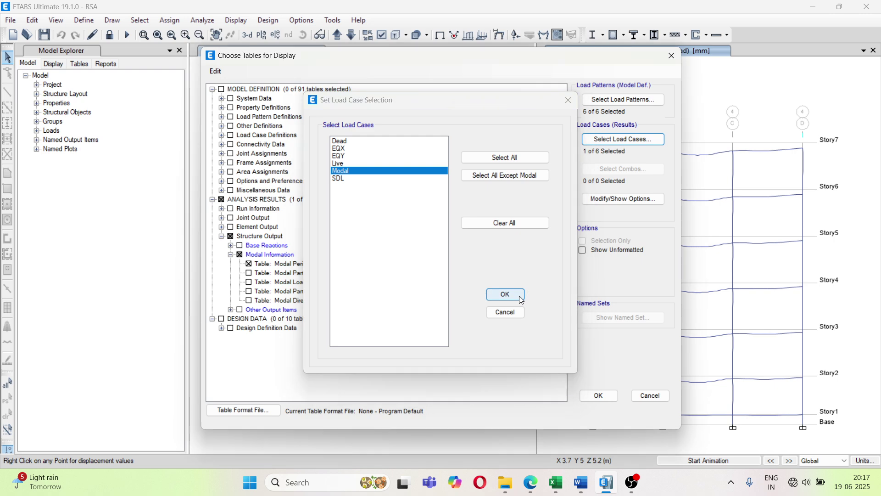
{"action": "left_click", "coordinate": [599, 396]}
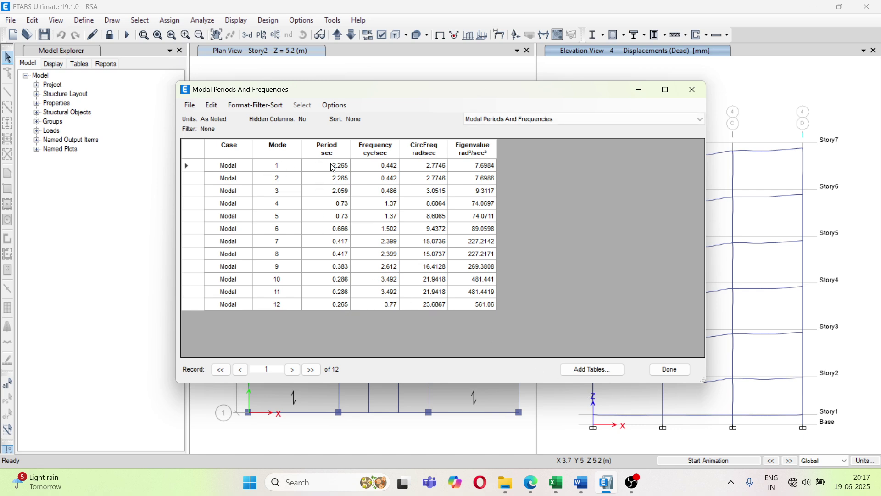
Compare the modal periods with the Time period workbook in Excel, then return to ETABS and close the results table
{"action": "left_click", "coordinate": [556, 483]}
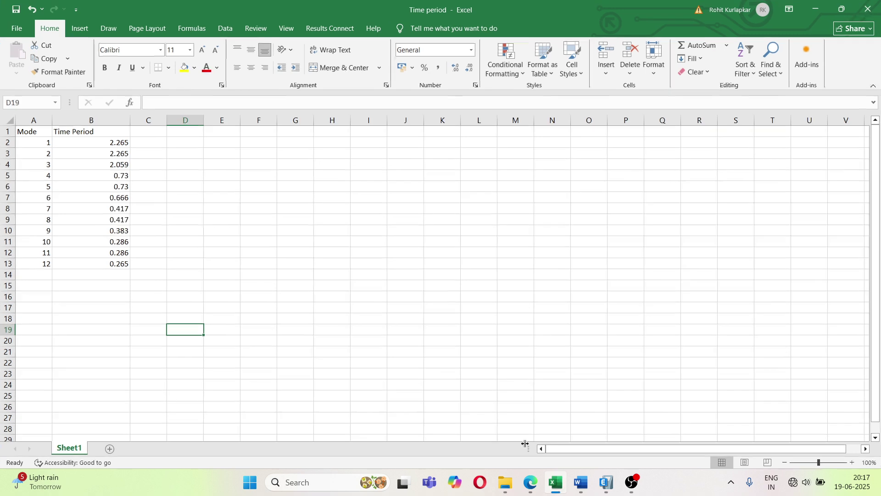
{"action": "left_click_drag", "start_coordinate": [42, 142], "coordinate": [110, 265]}
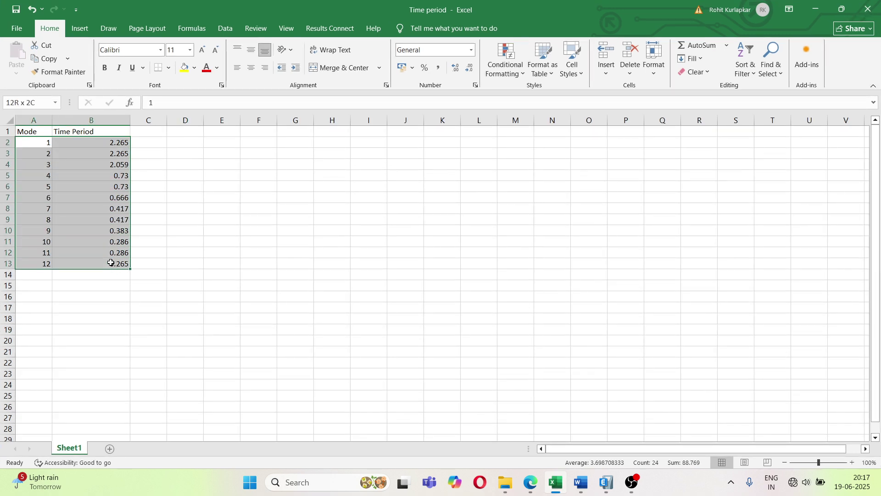
{"action": "left_click", "coordinate": [122, 299]}
{"action": "left_click", "coordinate": [814, 9]}
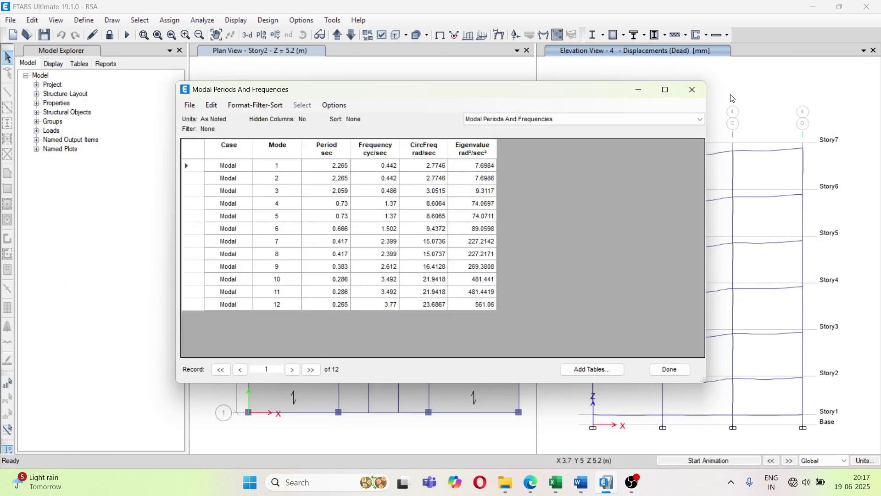
{"action": "left_click", "coordinate": [692, 90]}
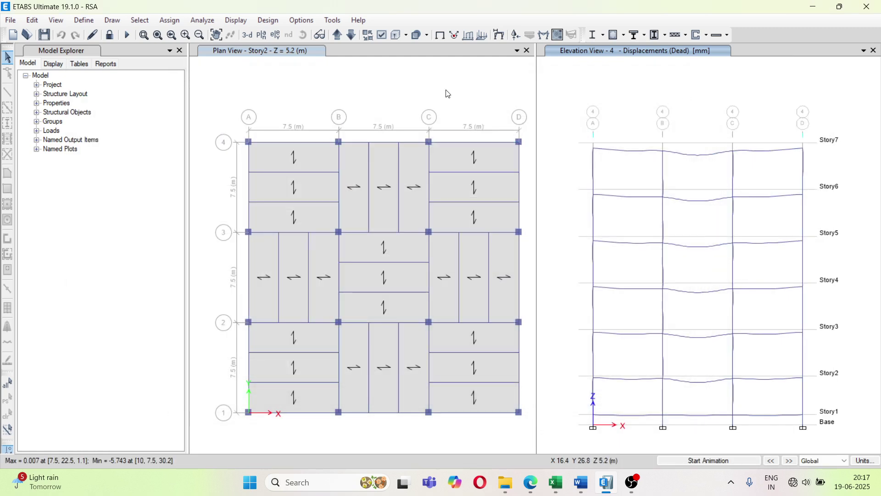
Unlock the model, accepting deletion of the analysis results, and start a new response spectrum function of type IS 1893:2016
{"action": "left_click", "coordinate": [111, 40]}
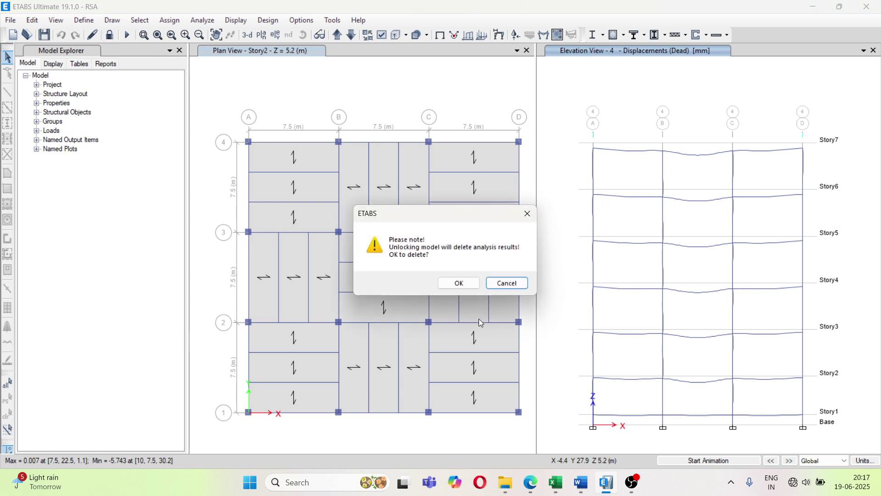
{"action": "left_click", "coordinate": [475, 284]}
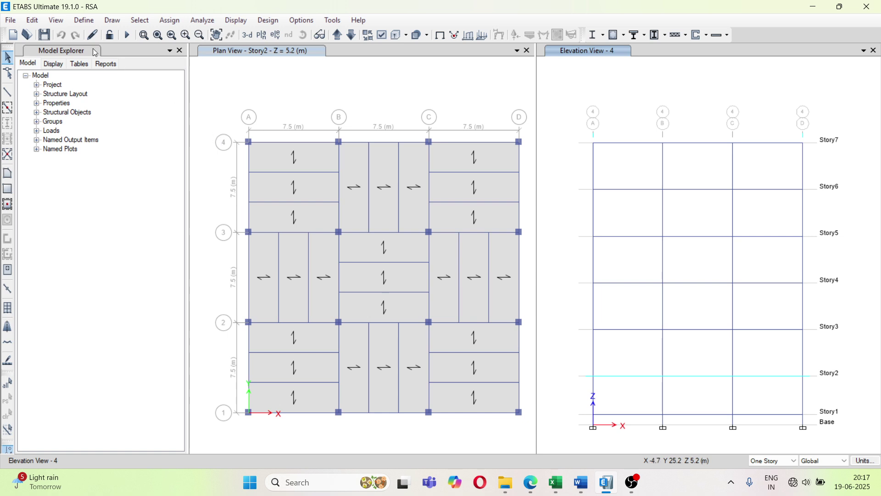
{"action": "left_click", "coordinate": [88, 25]}
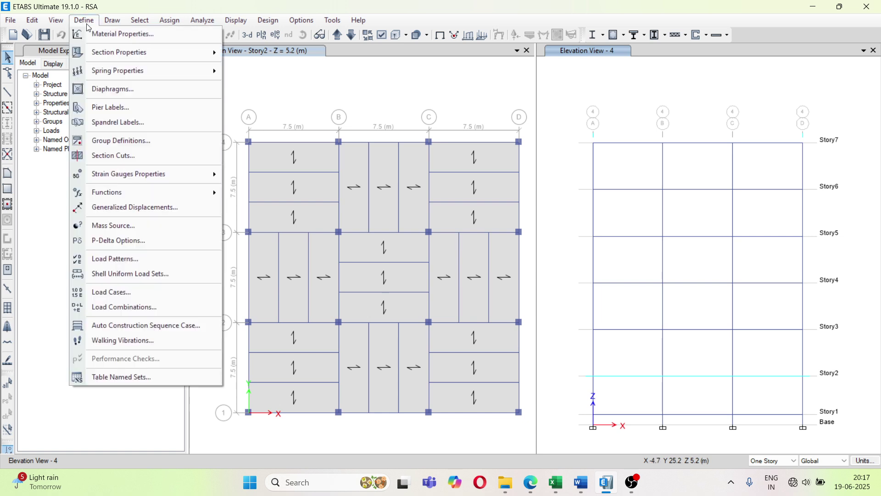
{"action": "mouse_move", "coordinate": [117, 201]}
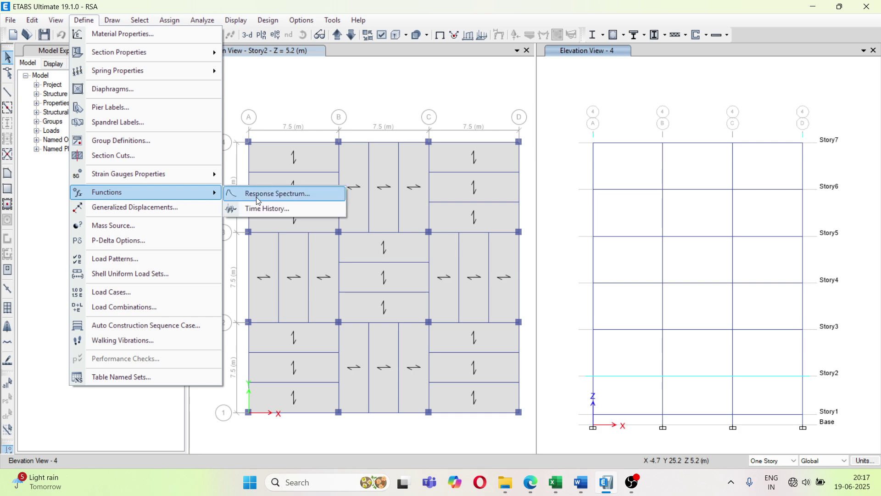
{"action": "left_click", "coordinate": [275, 194]}
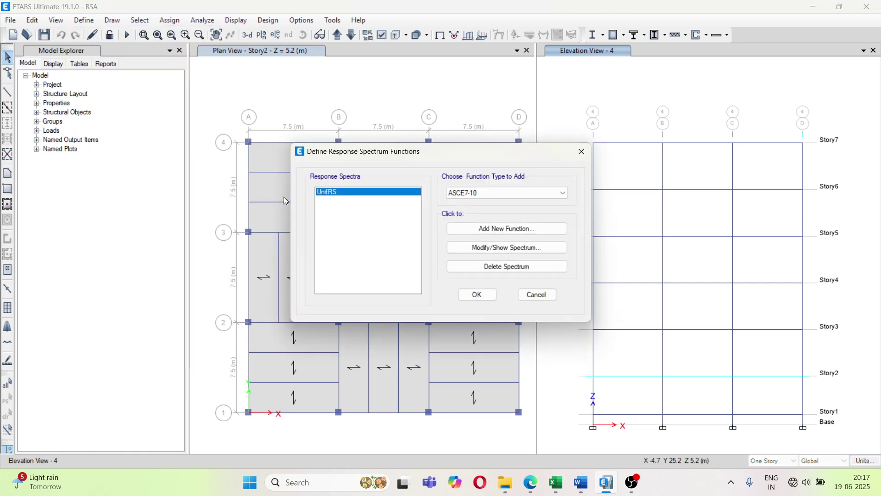
{"action": "left_click", "coordinate": [486, 194]}
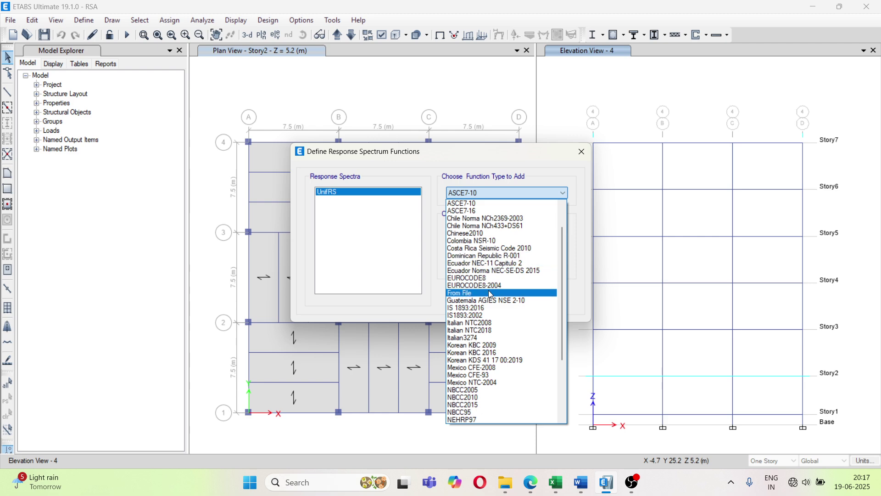
{"action": "left_click", "coordinate": [481, 308]}
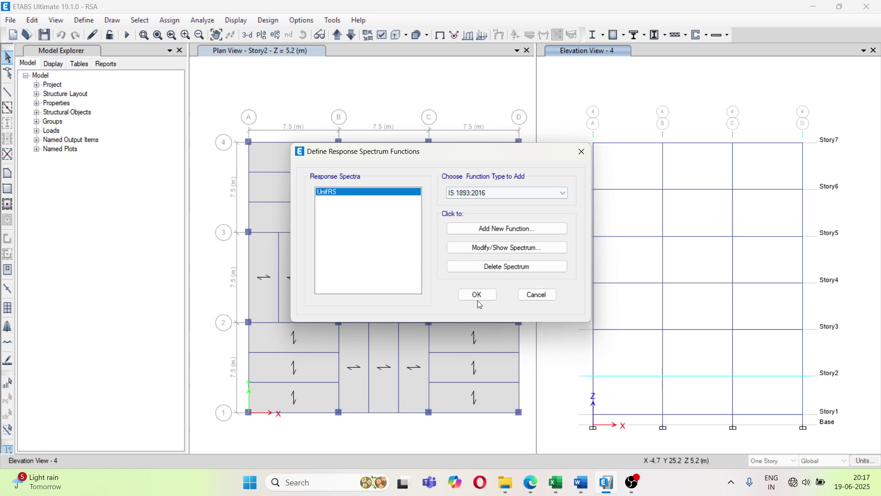
{"action": "left_click", "coordinate": [482, 229]}
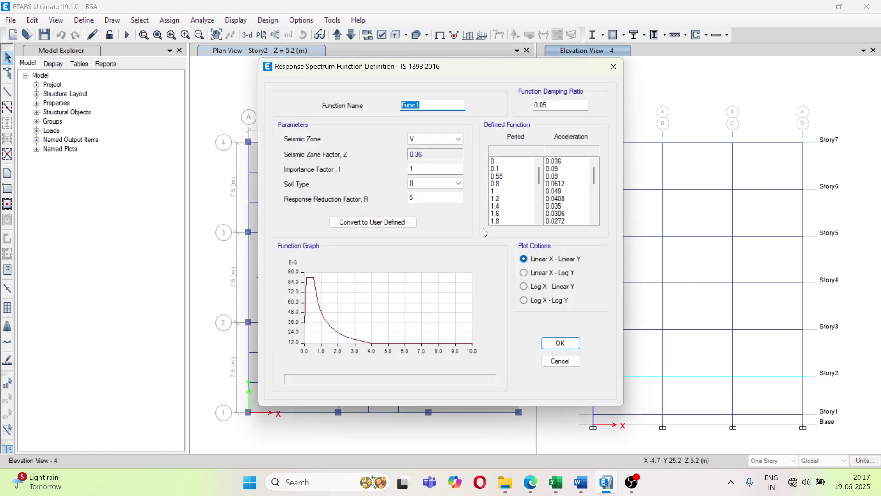
Define the spectrum function as IRS with seismic zone III and importance factor 1.5, and accept the definitions
{"action": "type", "text": "IRS"}
{"action": "left_click", "coordinate": [429, 138]}
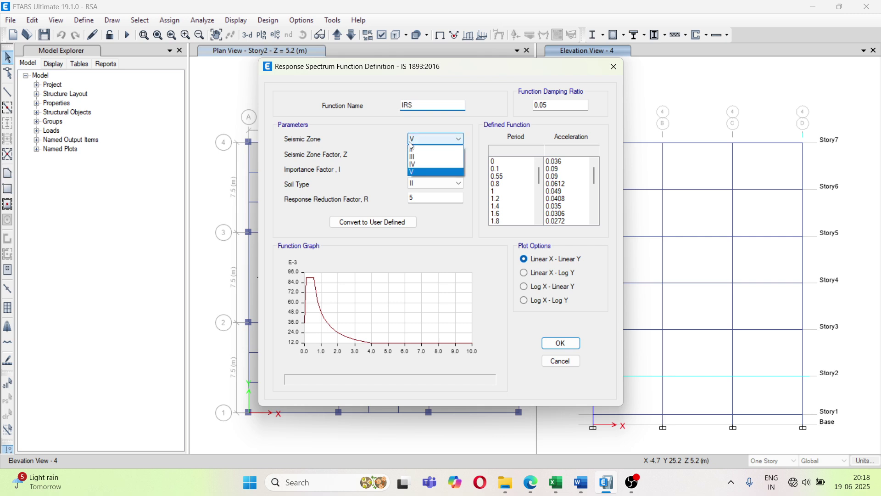
{"action": "left_click", "coordinate": [427, 157]}
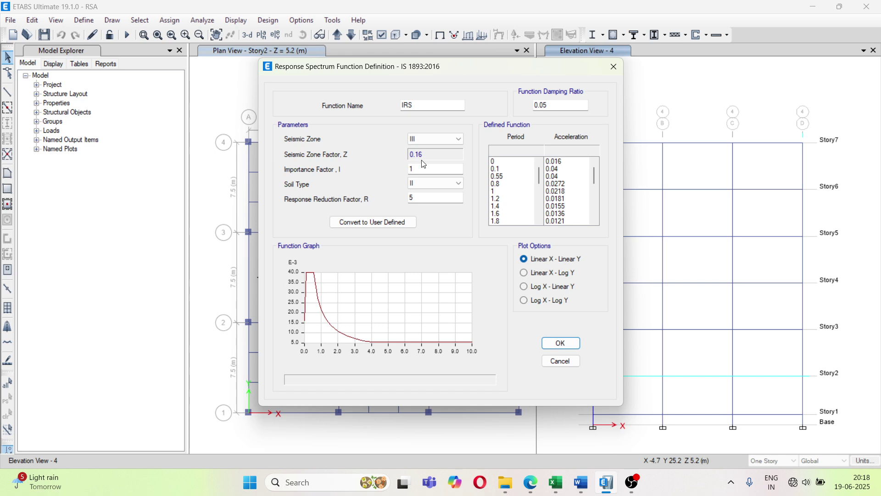
{"action": "left_click", "coordinate": [425, 170]}
{"action": "type", "text": ".5"}
{"action": "left_click", "coordinate": [561, 349]}
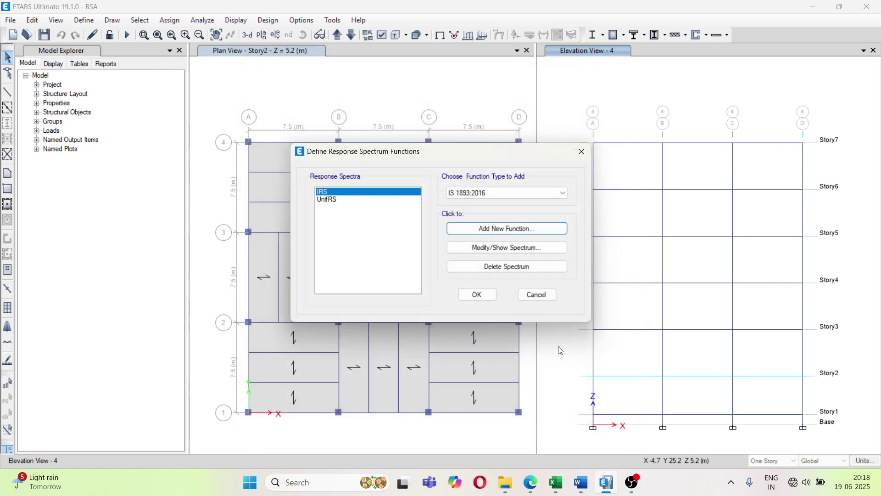
{"action": "left_click", "coordinate": [475, 295]}
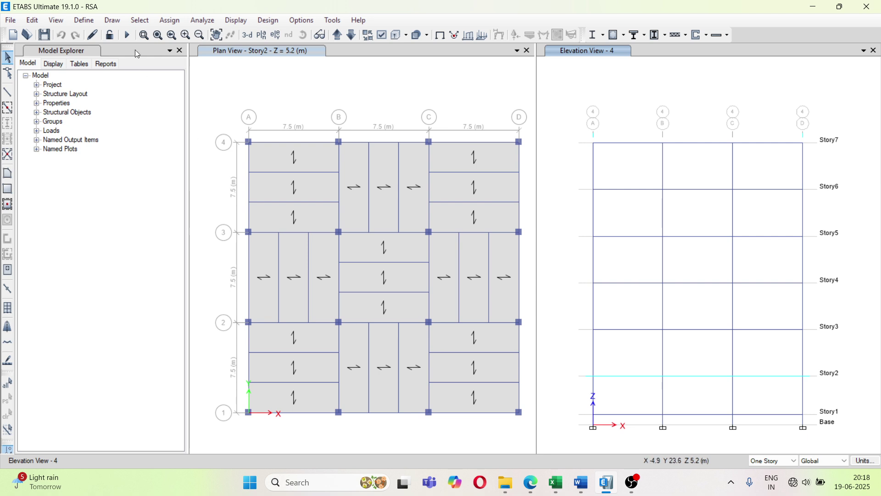
Create a new load case named RSX with the type Response Spectrum
{"action": "left_click", "coordinate": [84, 21]}
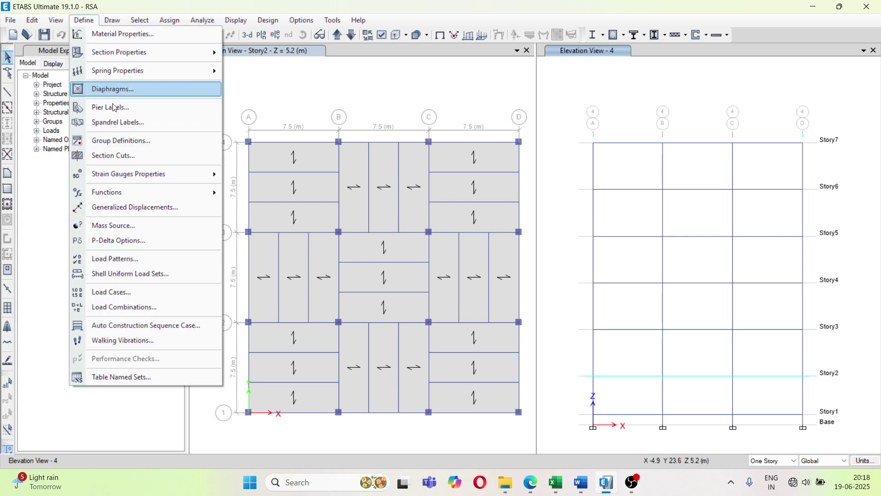
{"action": "left_click", "coordinate": [133, 294]}
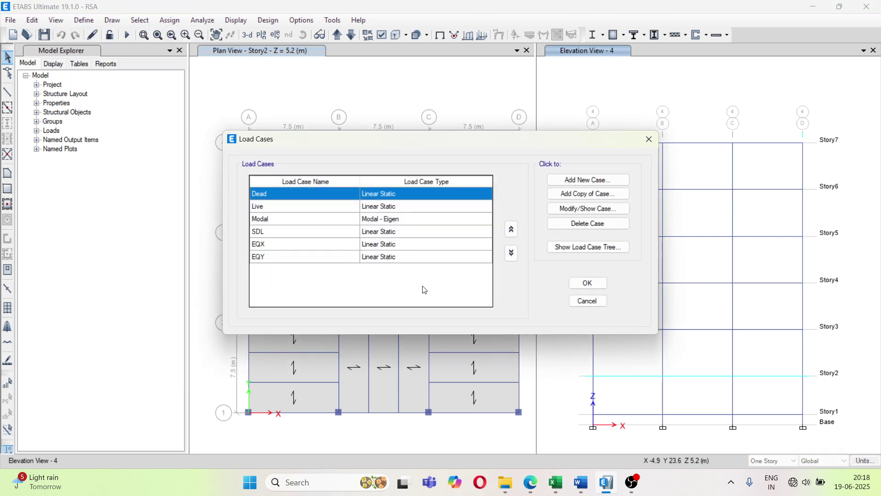
{"action": "left_click", "coordinate": [586, 180]}
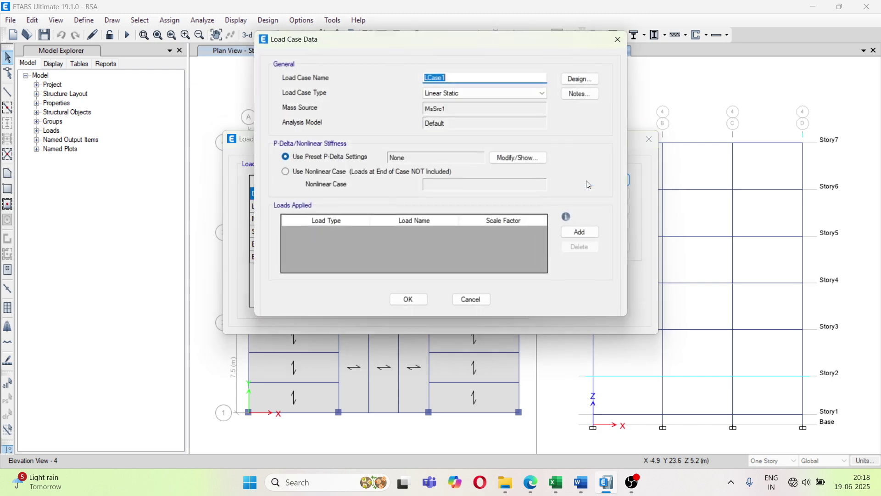
{"action": "type", "text": "RSX"}
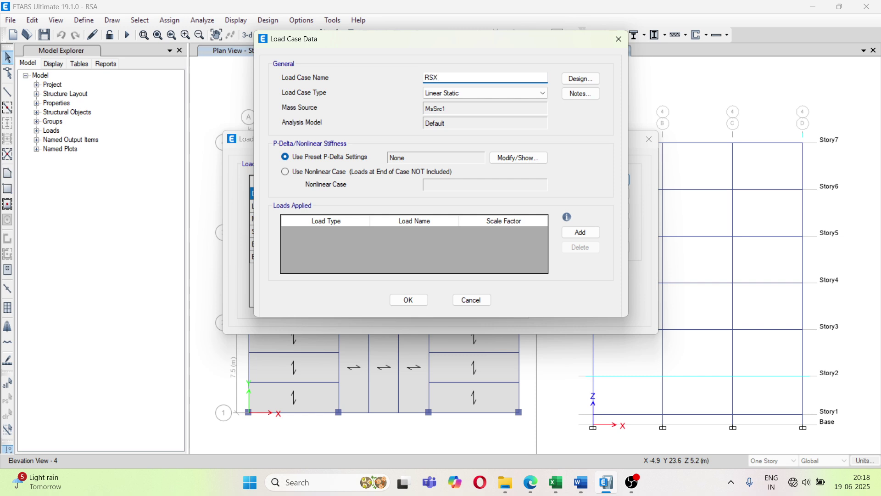
{"action": "left_click", "coordinate": [481, 95]}
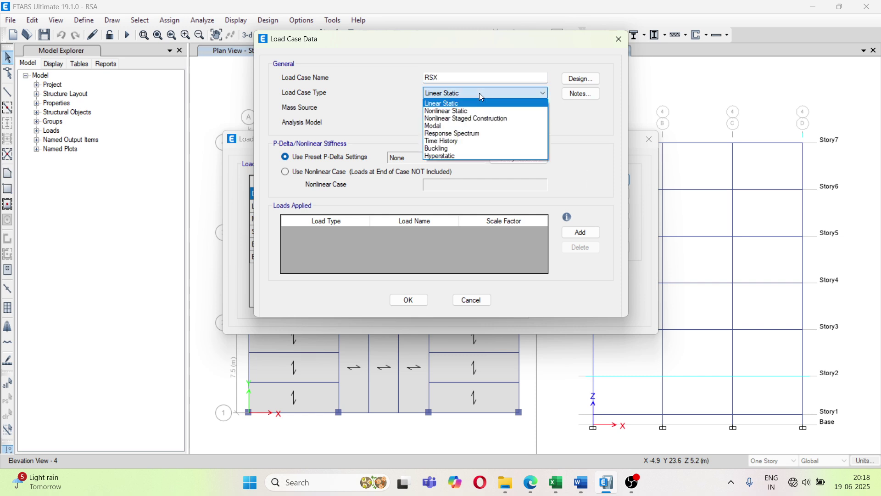
{"action": "left_click", "coordinate": [479, 133]}
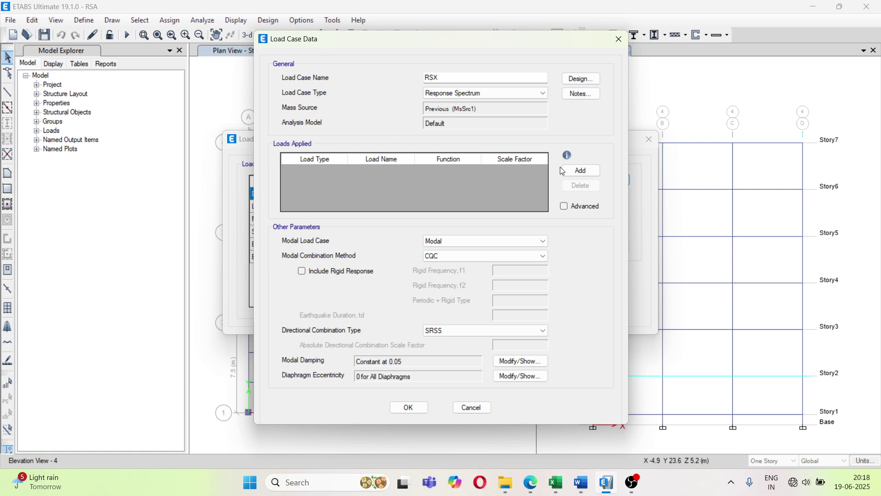
Add an acceleration load in direction U1 to the RSX load case, using the IRS response spectrum function
{"action": "left_click", "coordinate": [582, 171]}
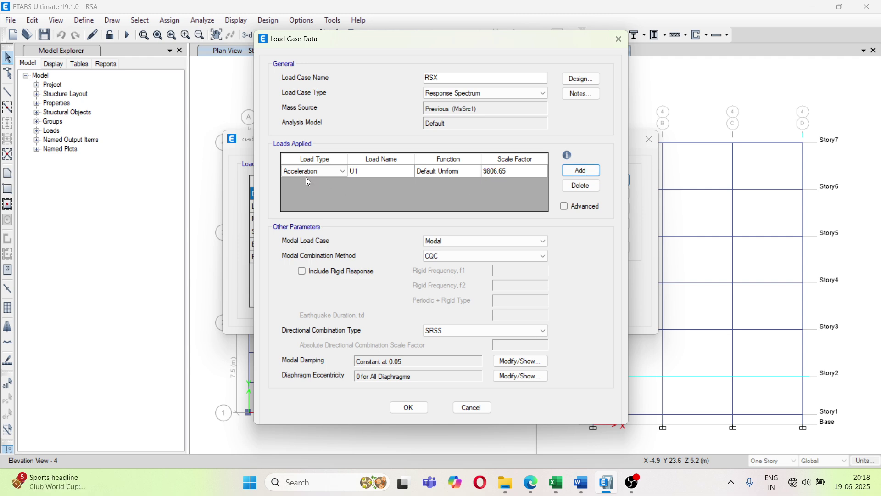
{"action": "left_click", "coordinate": [398, 172]}
{"action": "left_click", "coordinate": [398, 171]}
{"action": "left_click", "coordinate": [398, 172]}
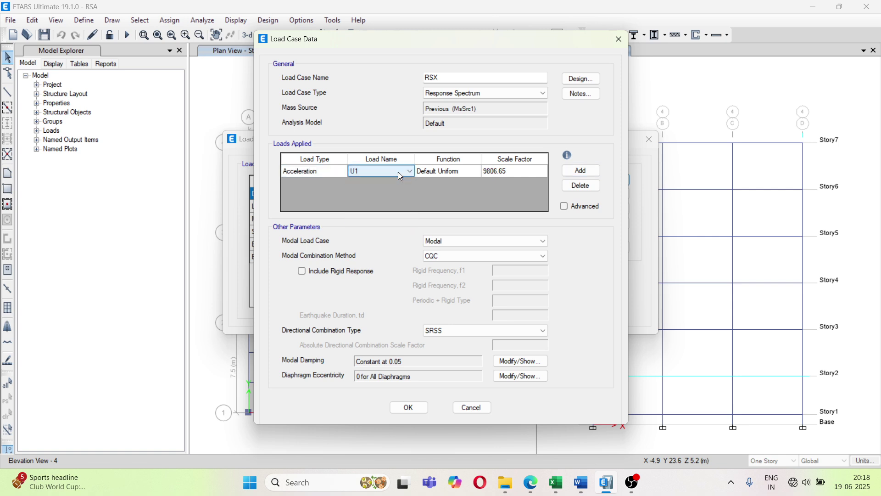
{"action": "left_click", "coordinate": [451, 174]}
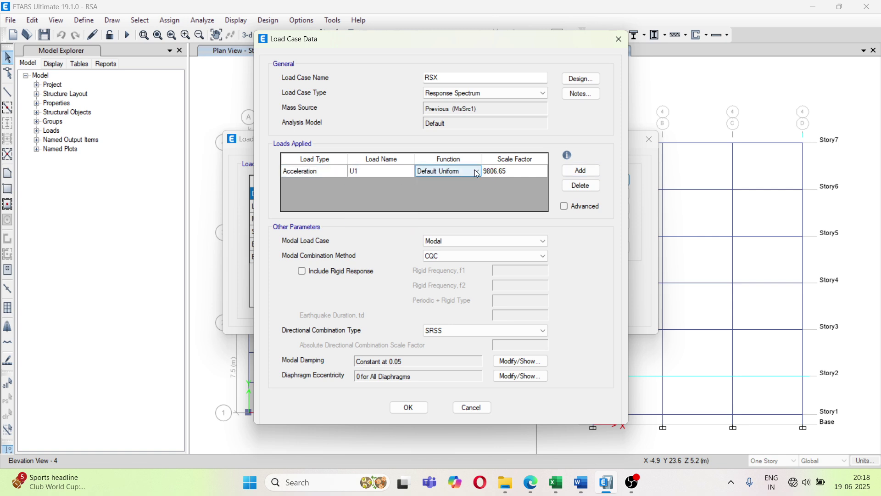
{"action": "left_click", "coordinate": [477, 174]}
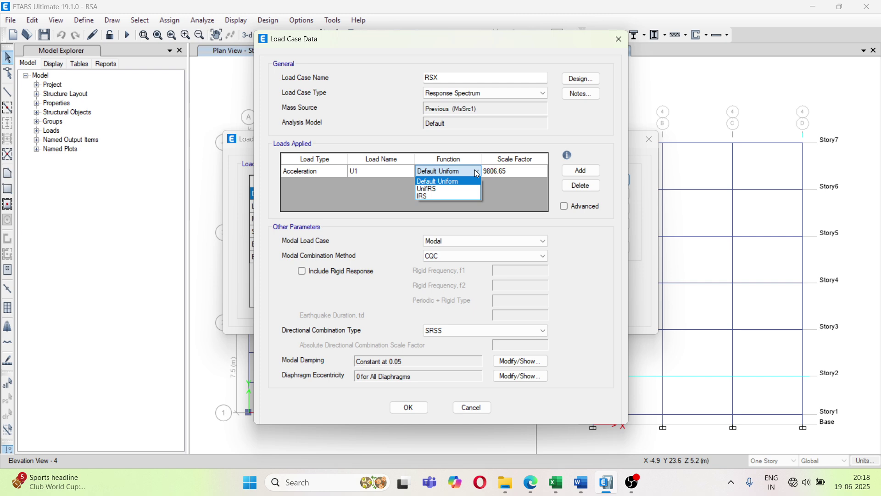
{"action": "left_click", "coordinate": [449, 197]}
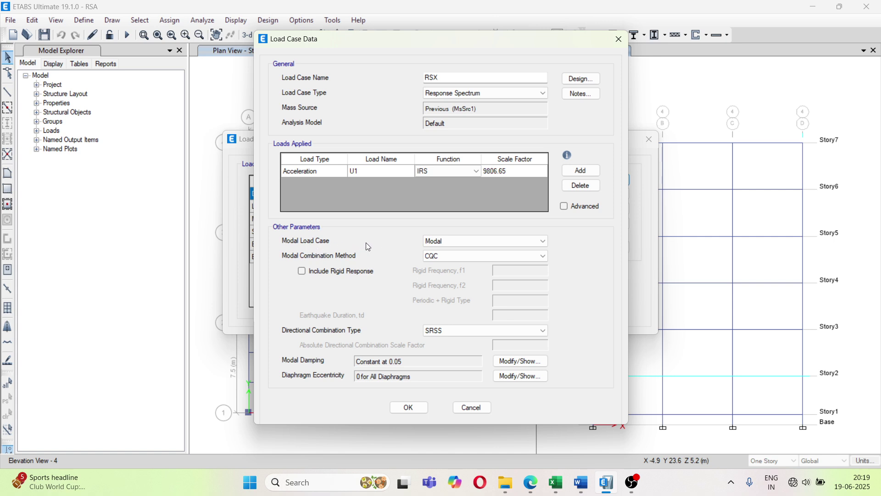
Review the modal combination methods offered for the RSX load case, keeping CQC with the Modal load case
{"action": "left_click", "coordinate": [448, 243]}
{"action": "left_click", "coordinate": [444, 256]}
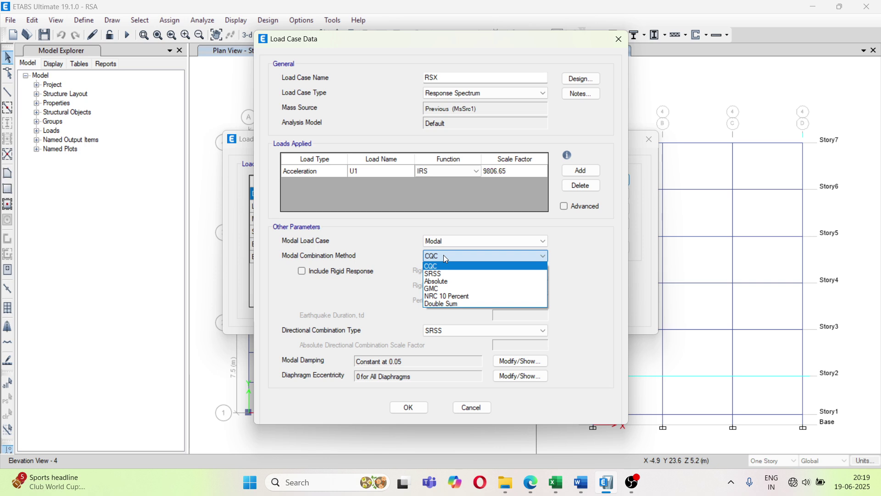
{"action": "left_click", "coordinate": [577, 289]}
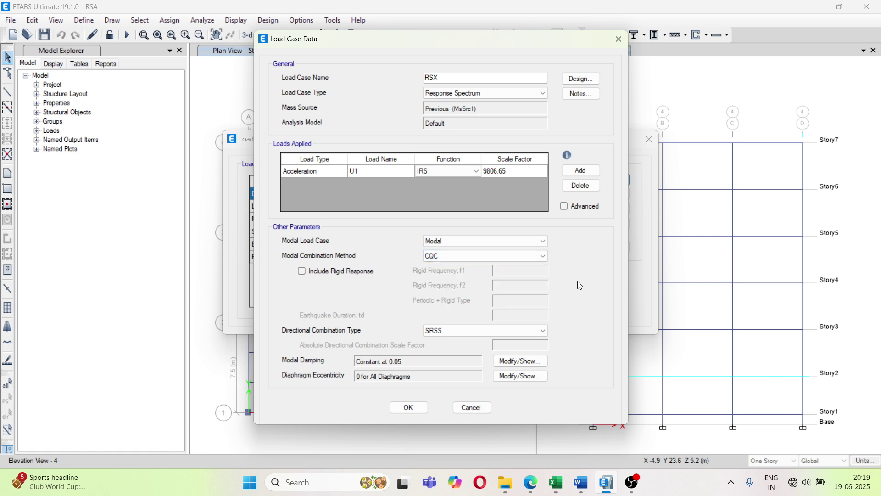
Switch to the Modal combination document in Word and read the conditions for using the SRSS method
{"action": "left_click", "coordinate": [581, 482]}
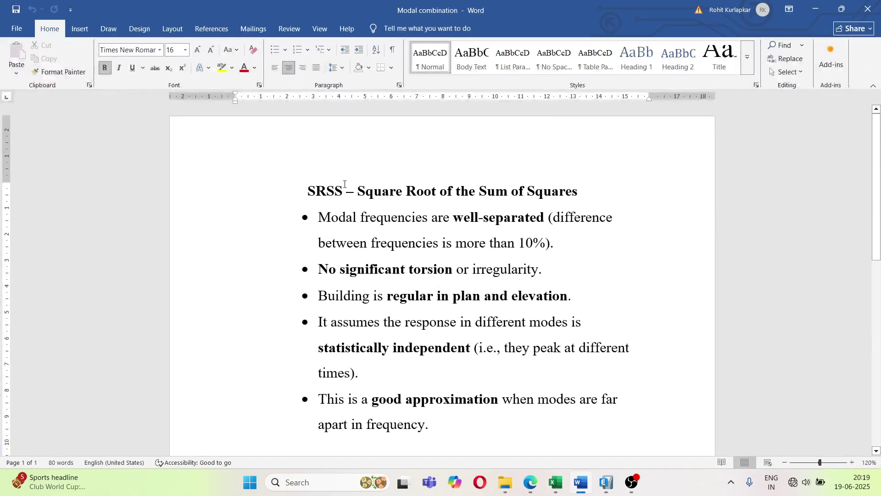
{"action": "left_click_drag", "start_coordinate": [303, 195], "coordinate": [346, 197]}
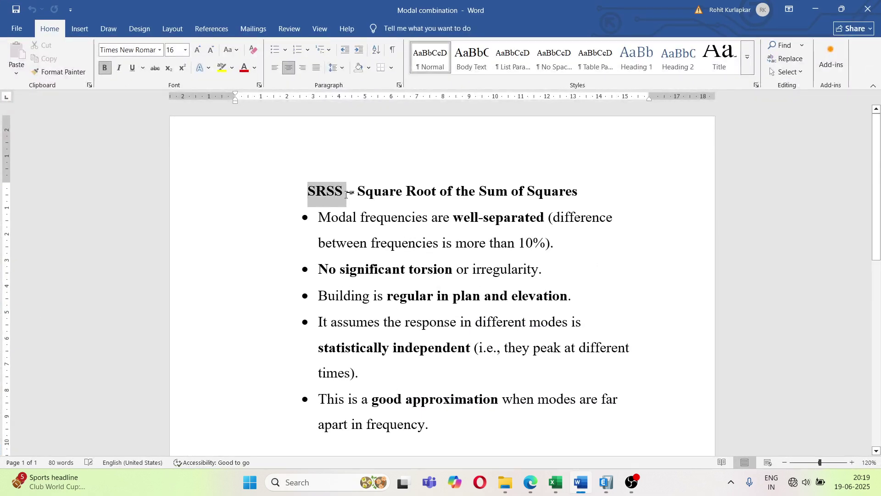
{"action": "left_click", "coordinate": [378, 203]}
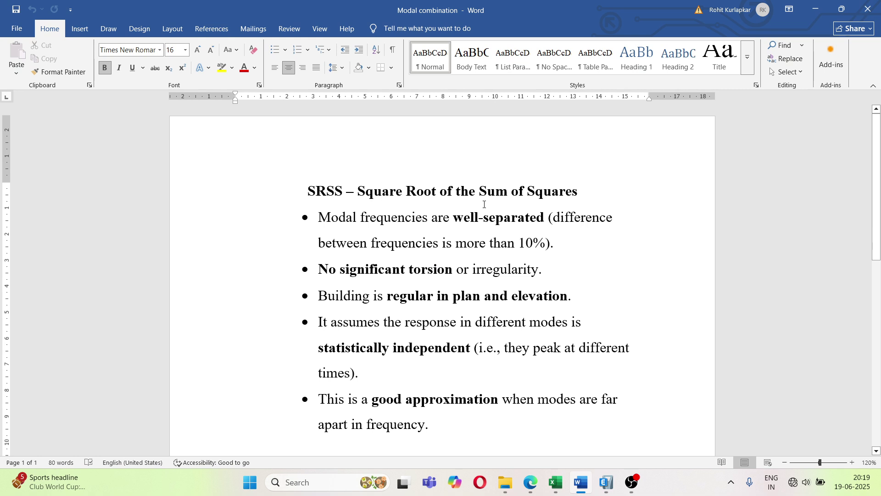
{"action": "scroll", "coordinate": [351, 227], "scroll_direction": "down", "scroll_amount": 1}
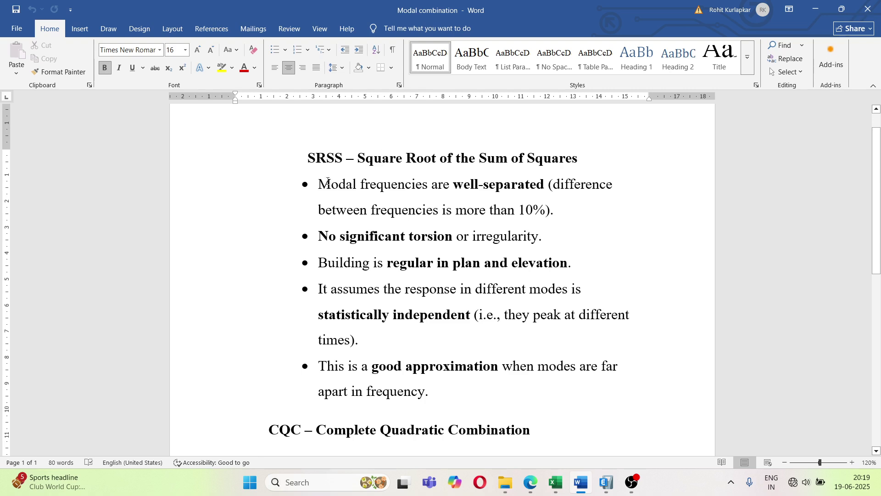
{"action": "left_click_drag", "start_coordinate": [325, 183], "coordinate": [509, 186]}
{"action": "left_click", "coordinate": [497, 205]}
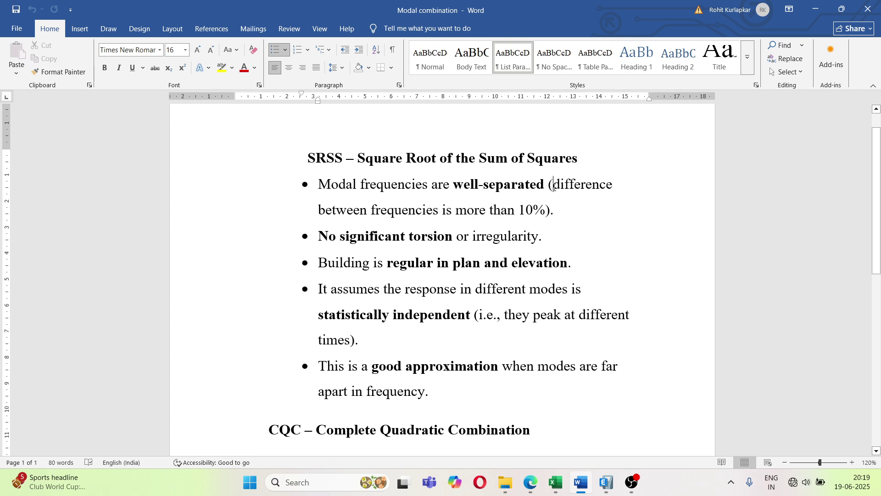
{"action": "left_click_drag", "start_coordinate": [553, 188], "coordinate": [557, 210]}
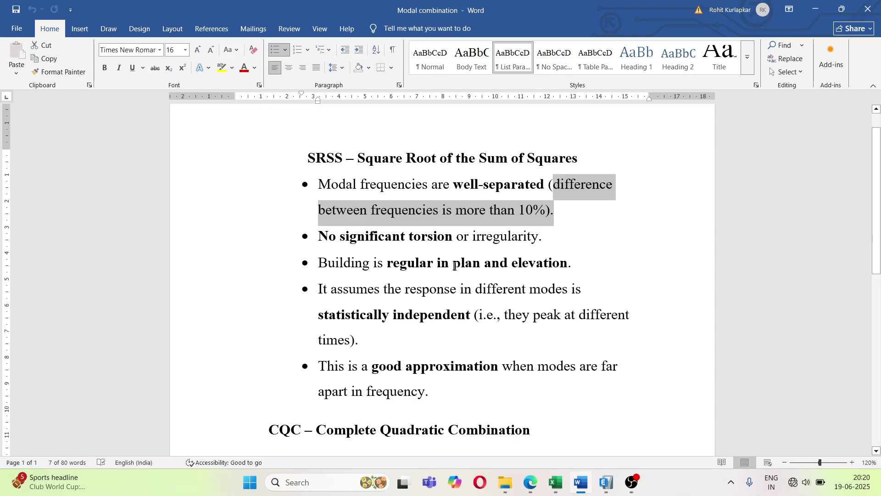
{"action": "left_click", "coordinate": [453, 261]}
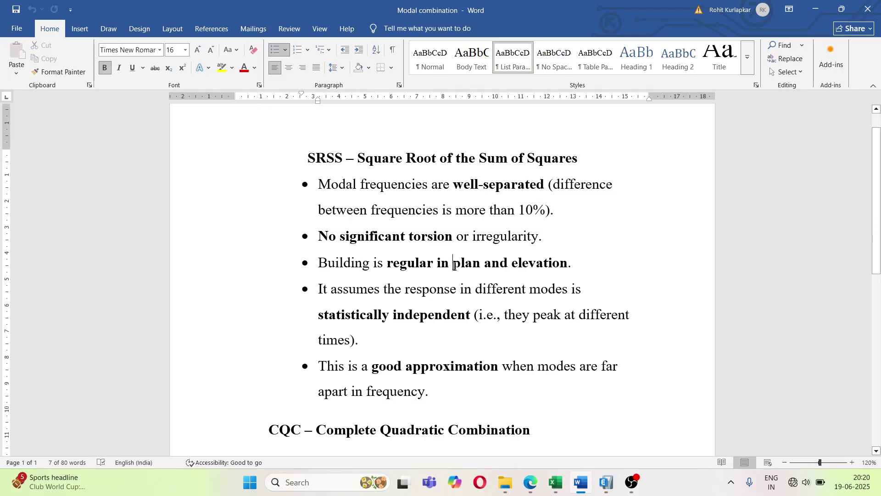
{"action": "scroll", "coordinate": [353, 209], "scroll_direction": "down", "scroll_amount": 2}
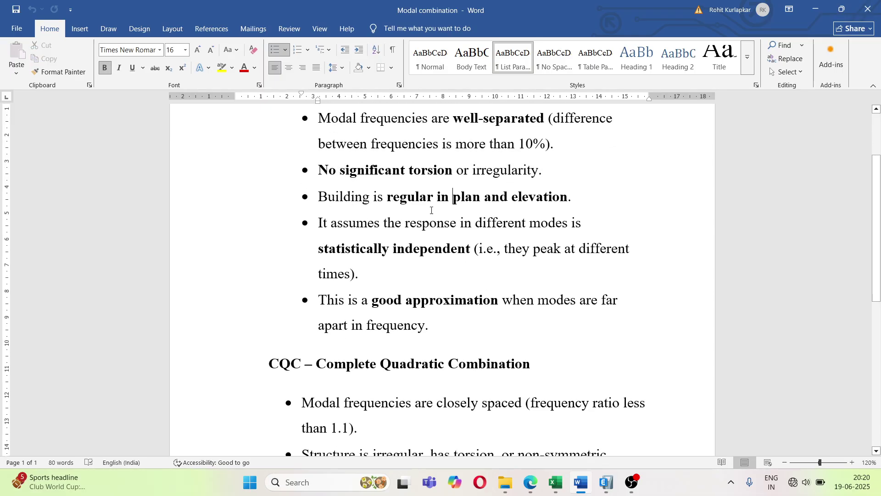
{"action": "scroll", "coordinate": [431, 210], "scroll_direction": "down", "scroll_amount": 1}
{"action": "scroll", "coordinate": [431, 210], "scroll_direction": "down", "scroll_amount": 1}
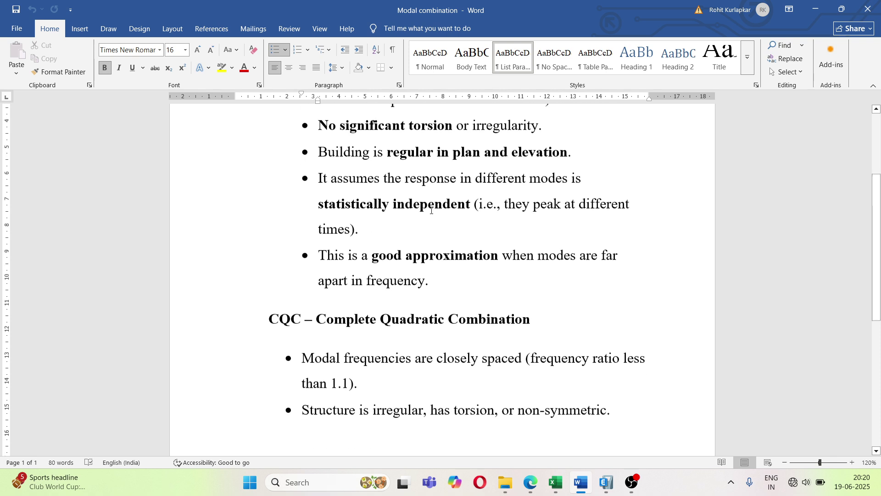
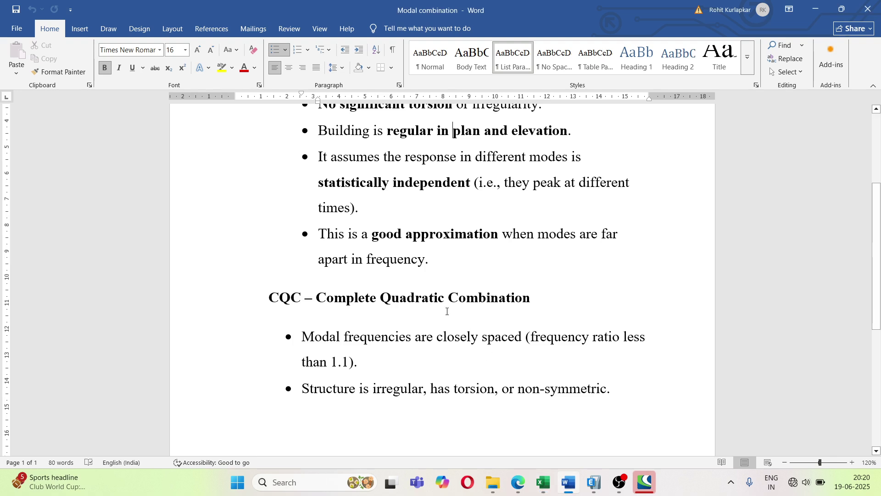
Read the CQC section of the document, including its condition on the spacing of modal frequencies
{"action": "left_click_drag", "start_coordinate": [264, 233], "coordinate": [492, 246]}
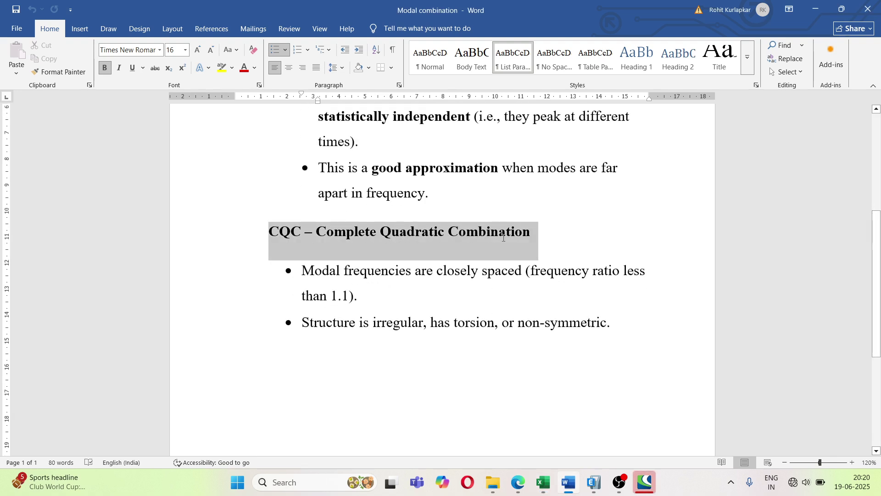
{"action": "left_click", "coordinate": [493, 246]}
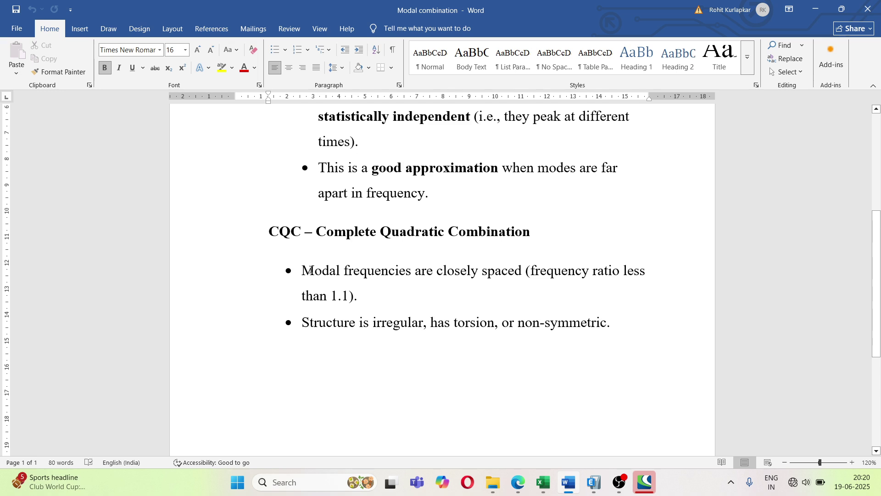
{"action": "left_click_drag", "start_coordinate": [310, 270], "coordinate": [512, 271]}
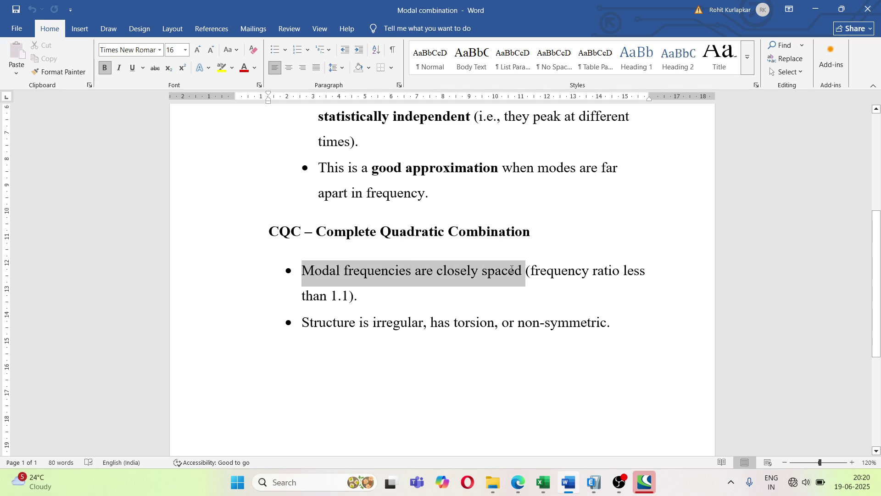
{"action": "key", "text": "Right"}
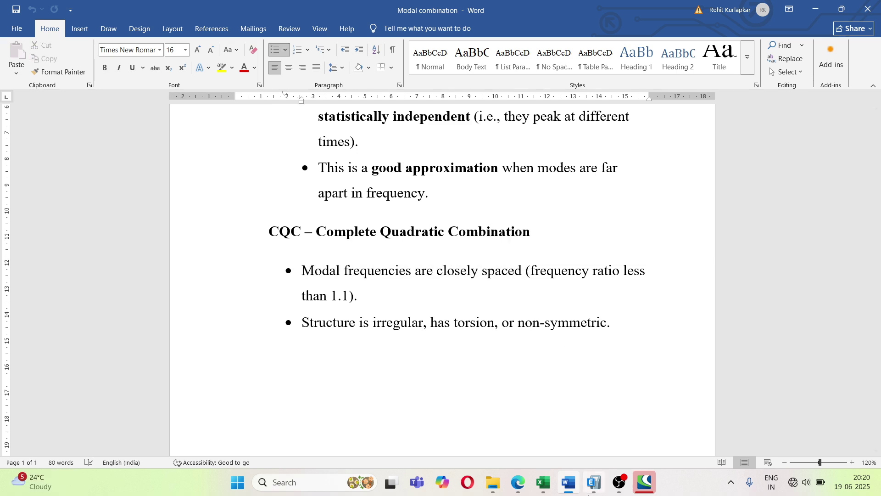
Switch to the Time period workbook in Excel, compare the periods of modes 1 and 2, and return to ETABS
{"action": "left_click", "coordinate": [543, 483]}
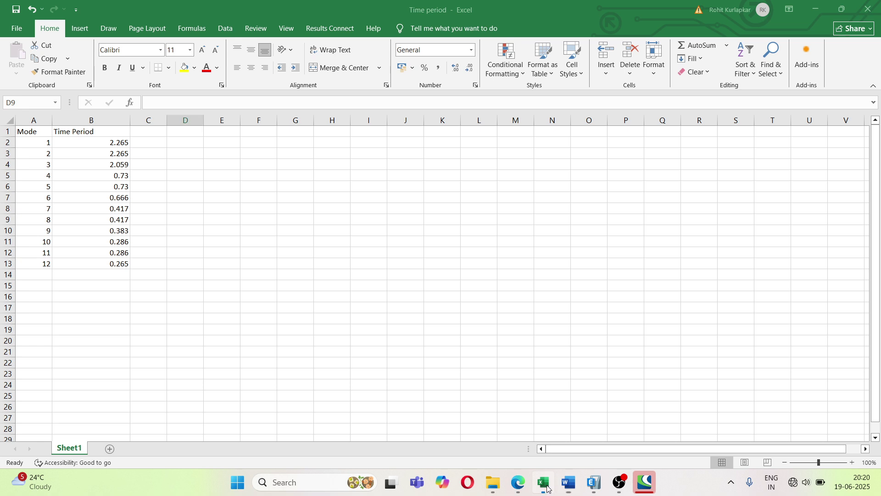
{"action": "left_click", "coordinate": [117, 143]}
{"action": "left_click", "coordinate": [121, 155]}
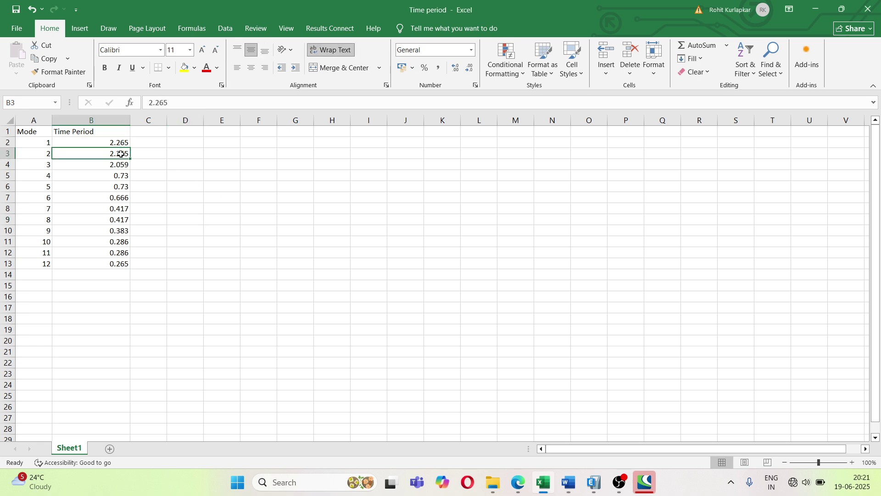
{"action": "left_click", "coordinate": [144, 142]}
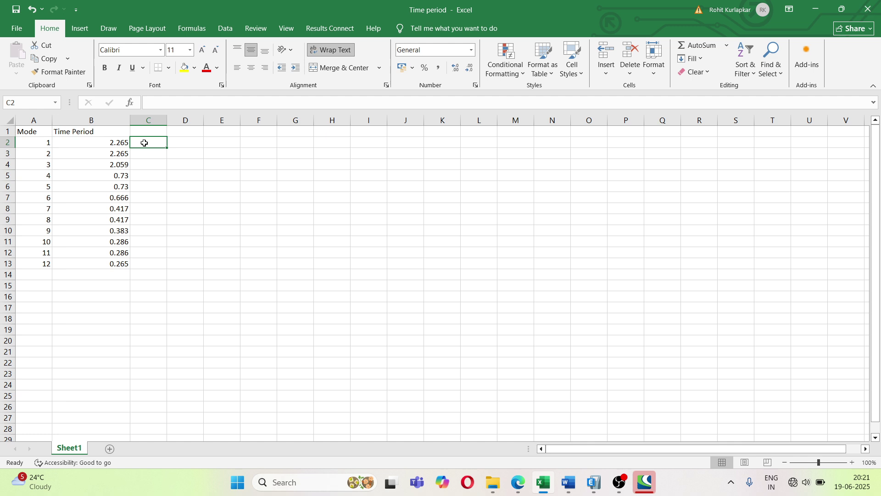
{"action": "left_click", "coordinate": [145, 154]}
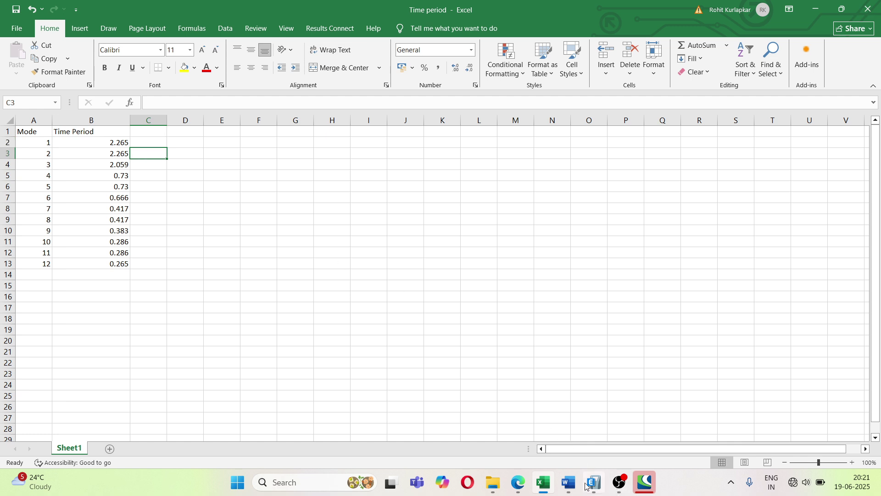
{"action": "mouse_move", "coordinate": [593, 482]}
{"action": "left_click", "coordinate": [559, 403]}
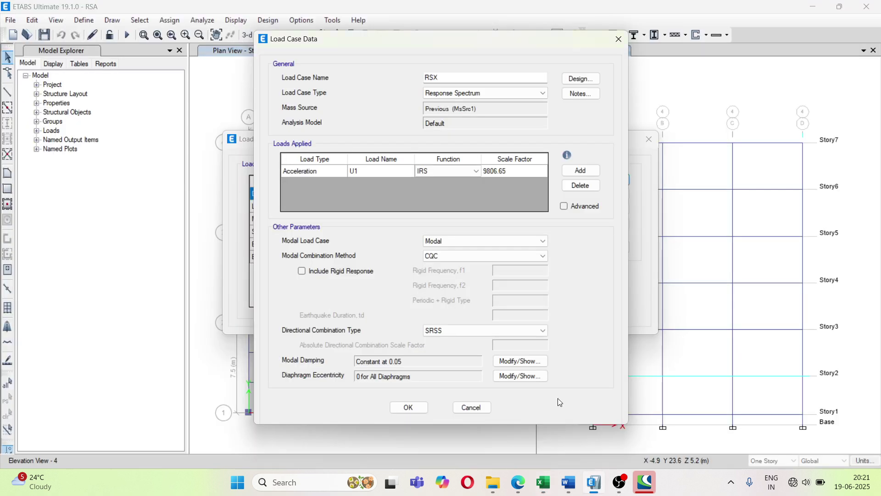
Recheck the SRSS conditions at the start of the Word document, then return to the ETABS load case data
{"action": "left_click", "coordinate": [568, 482]}
{"action": "scroll", "coordinate": [405, 255], "scroll_direction": "up", "scroll_amount": 5}
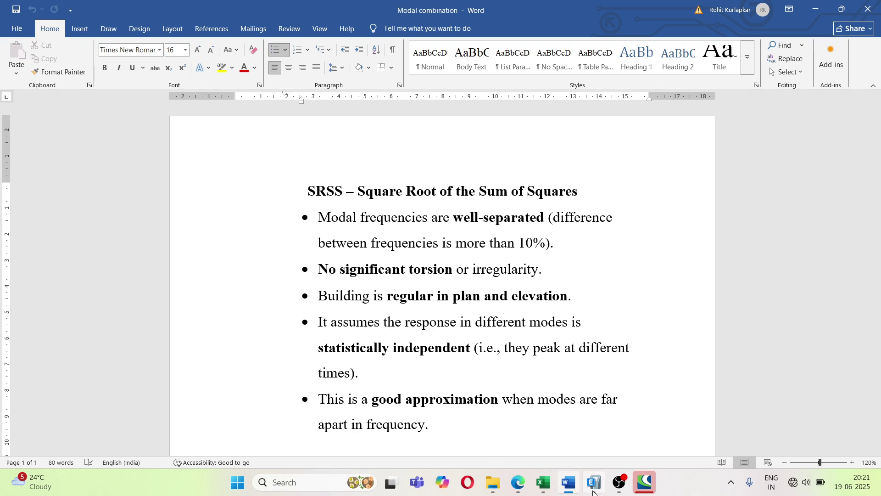
{"action": "left_click", "coordinate": [562, 414]}
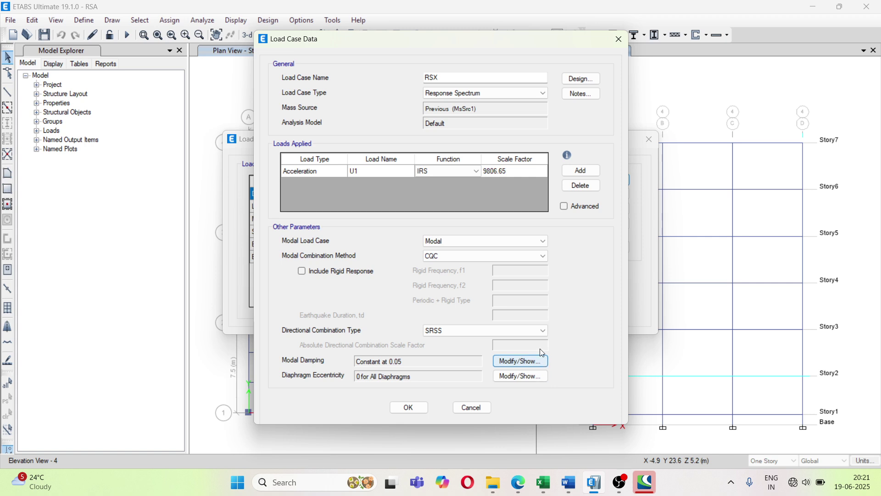
Set the directional combination type of the RSX load case to CQC3 and accept the load case
{"action": "left_click", "coordinate": [473, 331]}
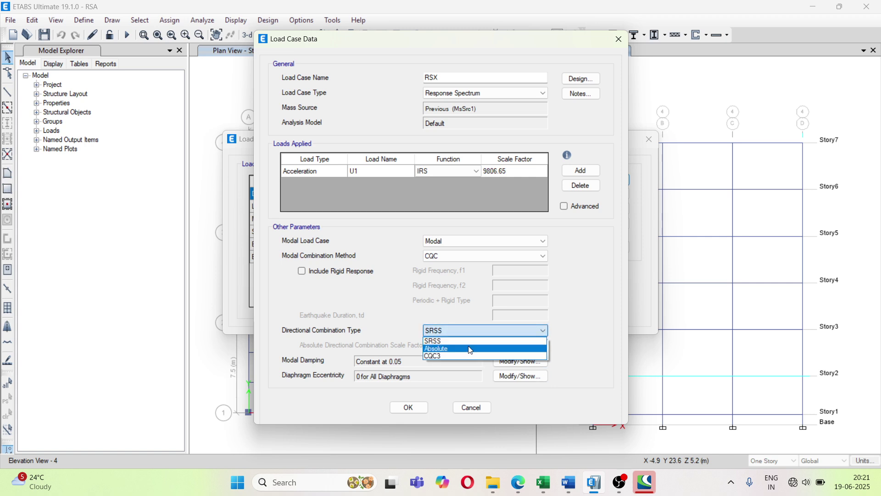
{"action": "left_click", "coordinate": [461, 354]}
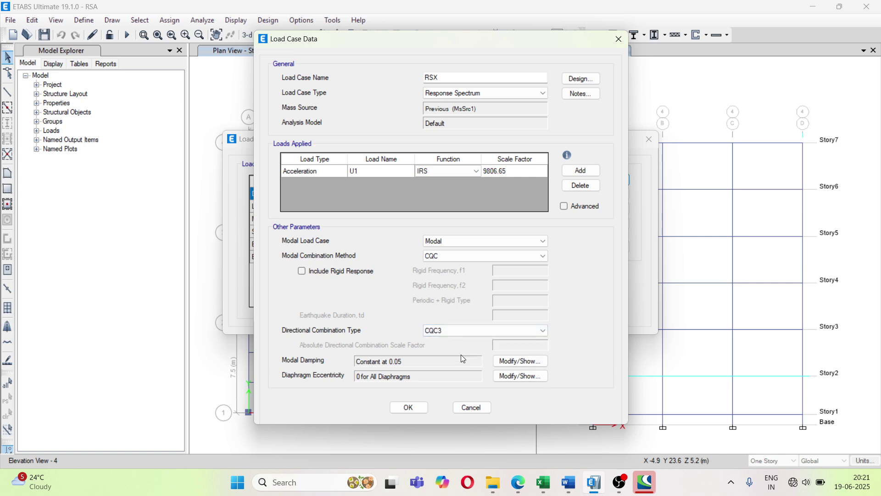
{"action": "left_click", "coordinate": [455, 331]}
{"action": "left_click", "coordinate": [455, 329]}
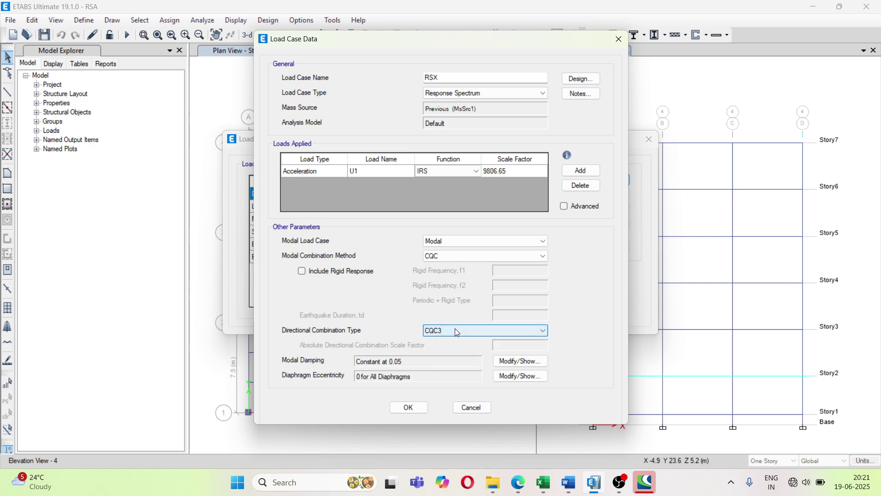
{"action": "left_click", "coordinate": [410, 407]}
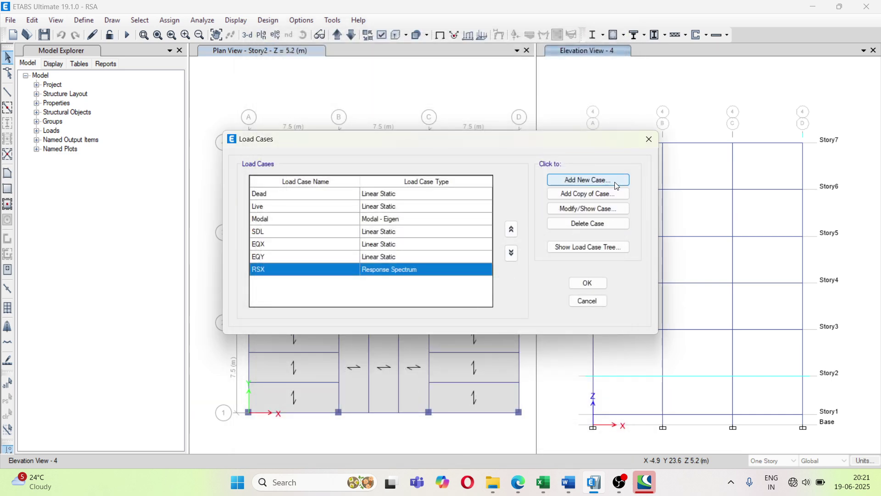
Add a new load case named RSY of the Response Spectrum type
{"action": "left_click", "coordinate": [607, 180]}
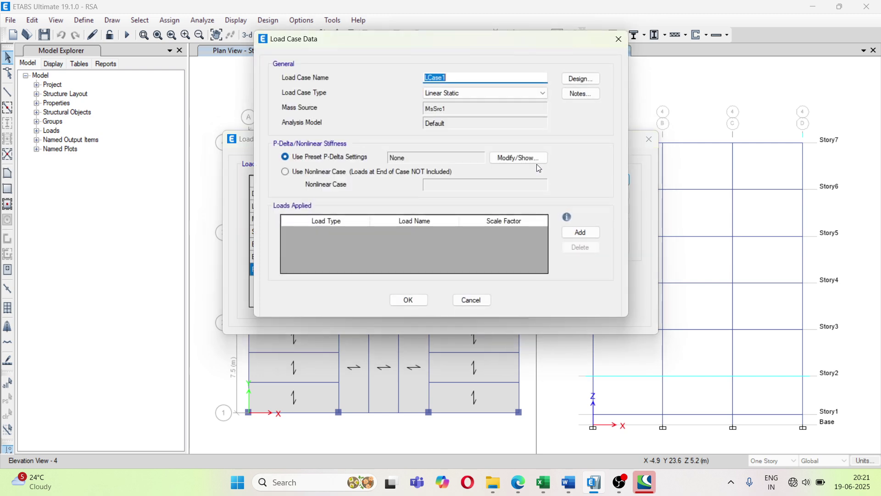
{"action": "type", "text": "RSY"}
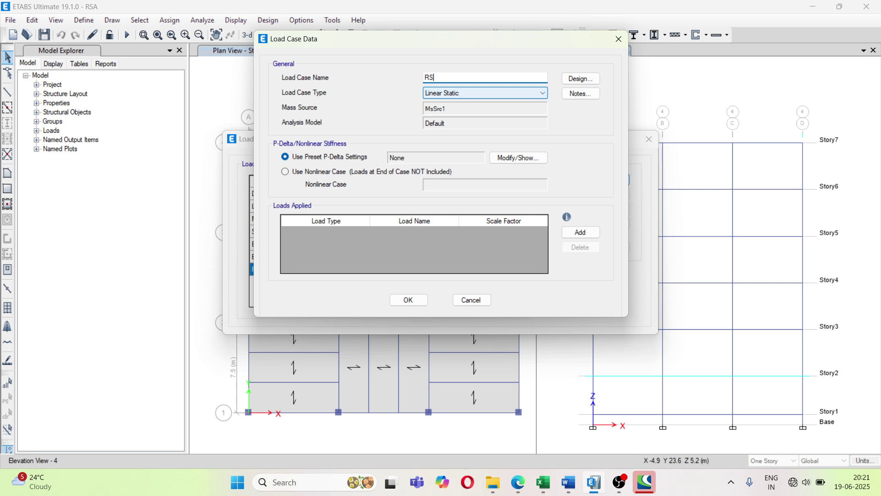
{"action": "left_click", "coordinate": [466, 90]}
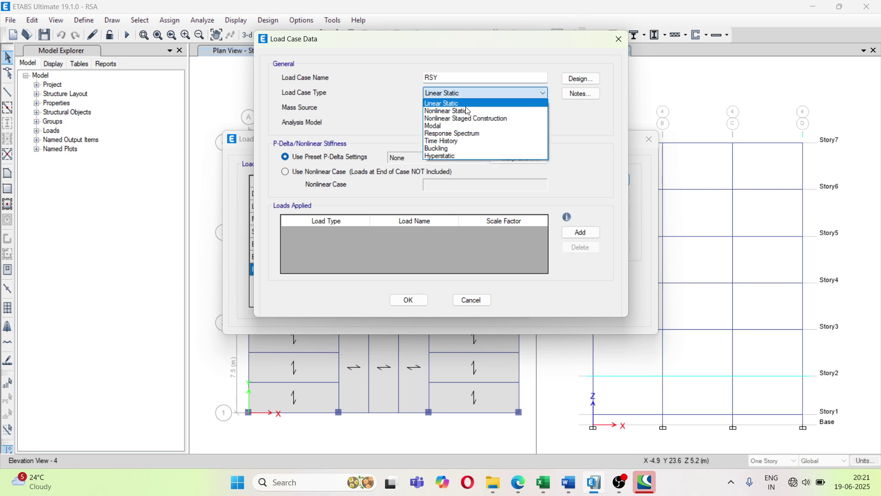
{"action": "left_click", "coordinate": [471, 134]}
Apply an acceleration load in the U2 direction to the RSY case using the IRS function
{"action": "left_click", "coordinate": [591, 173]}
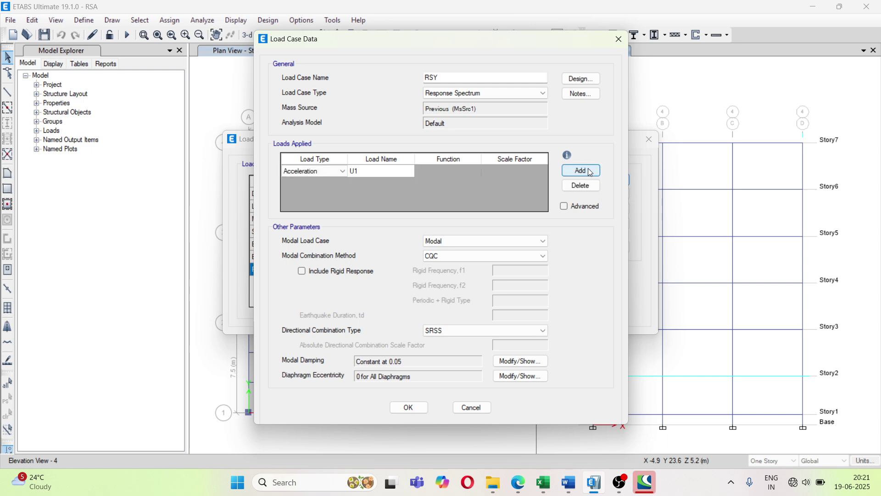
{"action": "left_click", "coordinate": [378, 177]}
{"action": "left_click", "coordinate": [379, 176]}
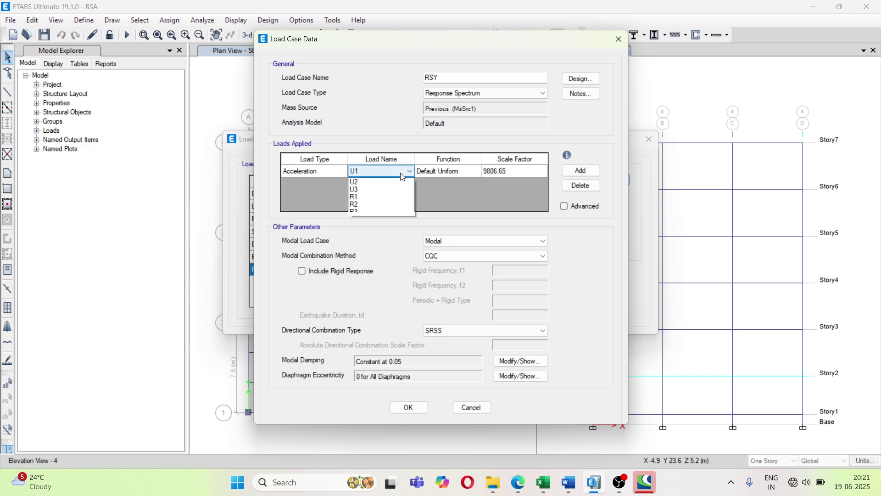
{"action": "left_click", "coordinate": [393, 184]}
{"action": "left_click", "coordinate": [453, 168]}
{"action": "left_click", "coordinate": [467, 169]}
{"action": "left_click", "coordinate": [444, 193]}
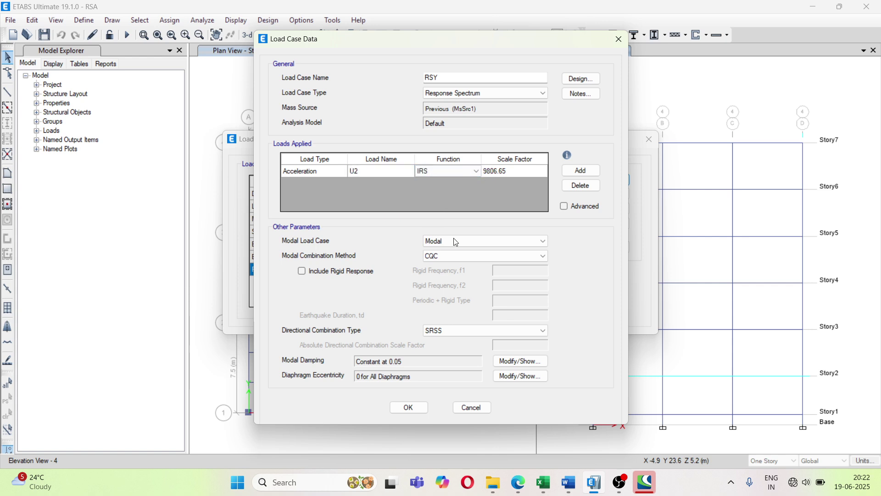
Set the directional combination type of RSY to CQC3 and accept the load case definitions
{"action": "left_click", "coordinate": [459, 331]}
{"action": "left_click", "coordinate": [451, 356]}
{"action": "left_click", "coordinate": [411, 406]}
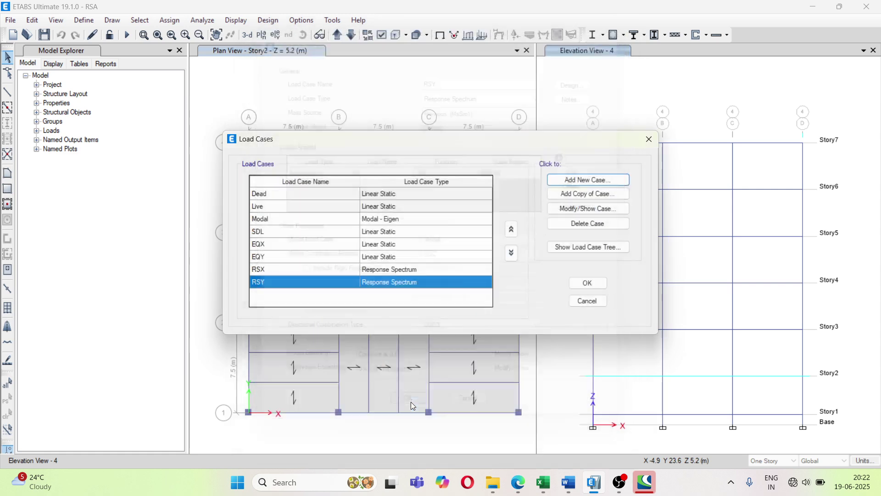
{"action": "left_click", "coordinate": [588, 283]}
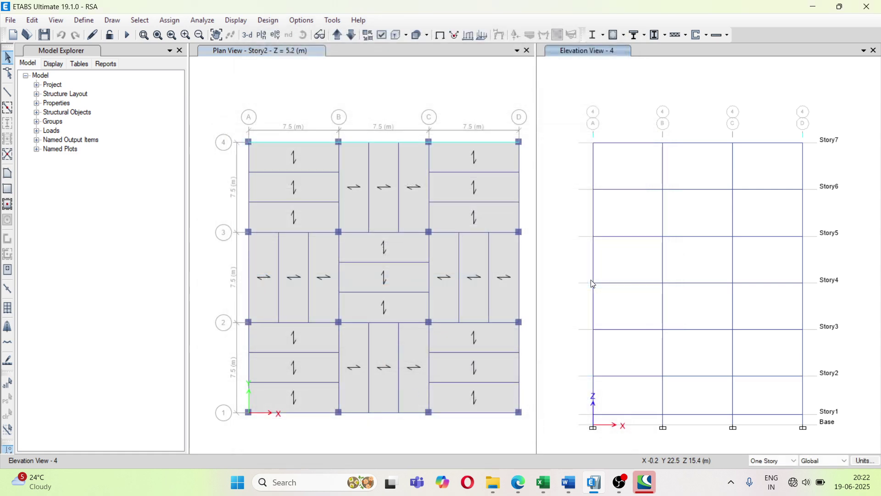
Review which load cases are set to run, accept the settings, and run the analysis
{"action": "left_click", "coordinate": [199, 21]}
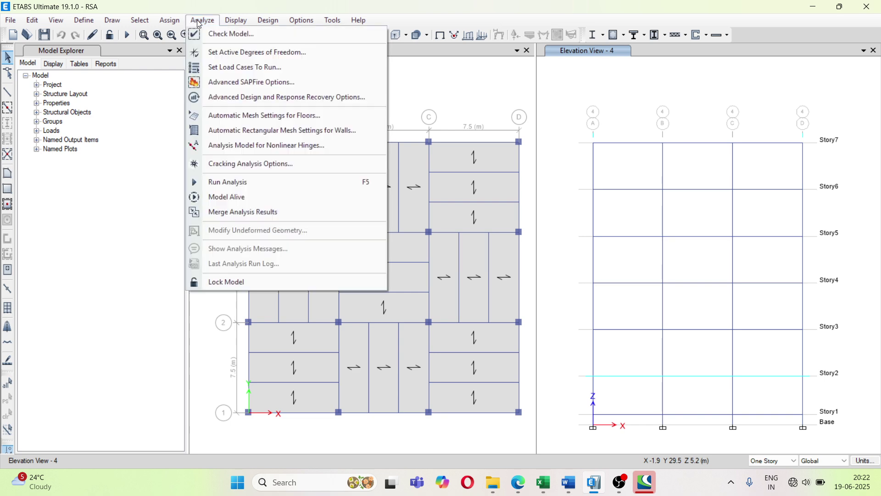
{"action": "left_click", "coordinate": [241, 69]}
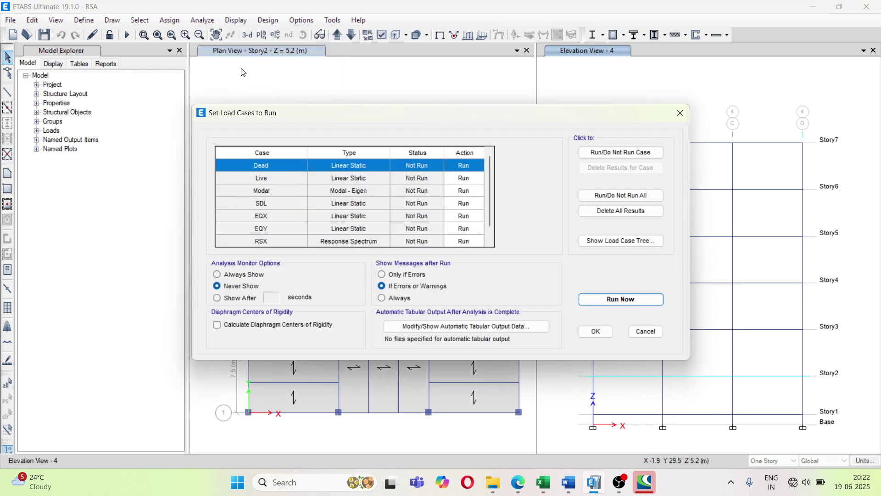
{"action": "scroll", "coordinate": [461, 203], "scroll_direction": "down", "scroll_amount": 2}
{"action": "scroll", "coordinate": [460, 204], "scroll_direction": "up", "scroll_amount": 2}
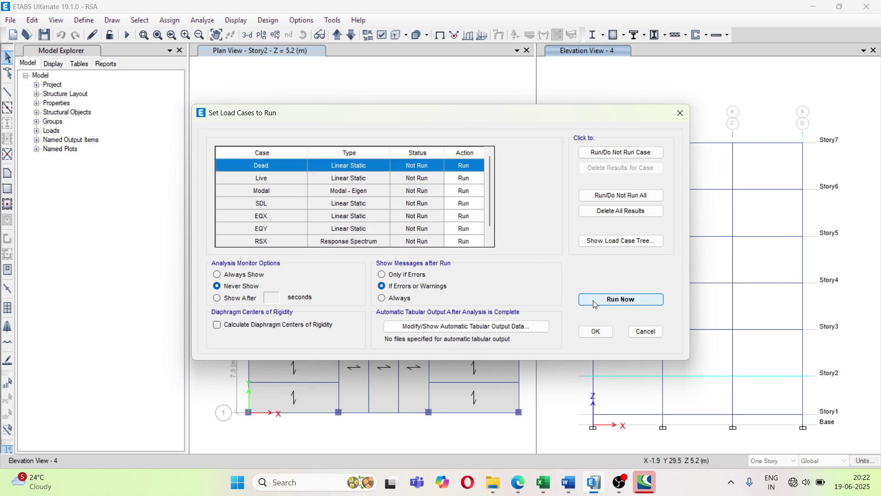
{"action": "left_click", "coordinate": [595, 331]}
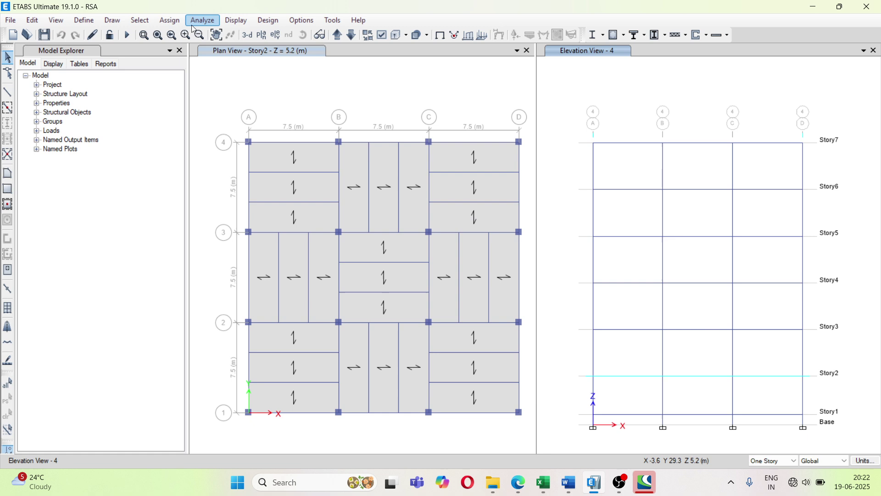
{"action": "left_click", "coordinate": [202, 20]}
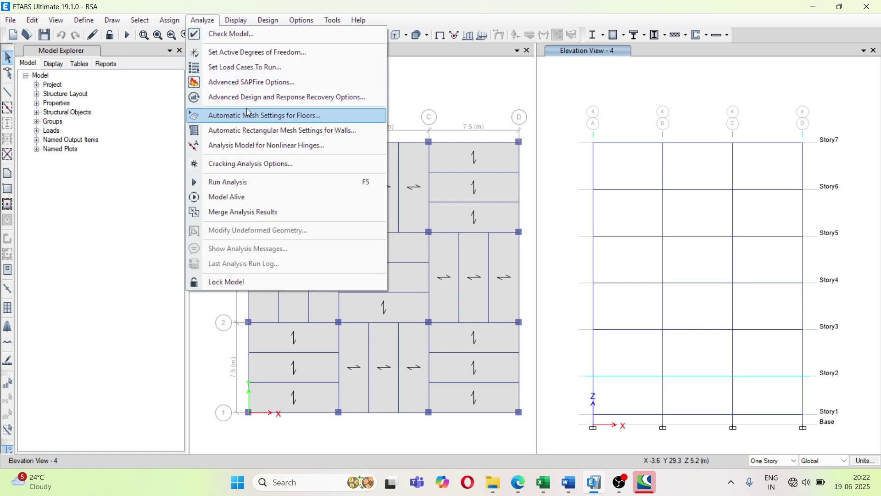
{"action": "left_click", "coordinate": [250, 187]}
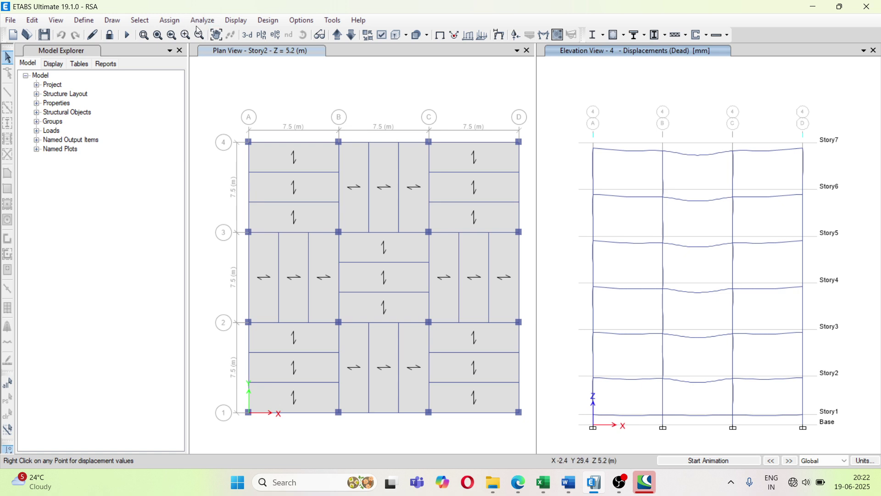
In the display tables, clear the existing analysis results selection and choose only the Base Reactions table under Structure Output
{"action": "left_click", "coordinate": [238, 22]}
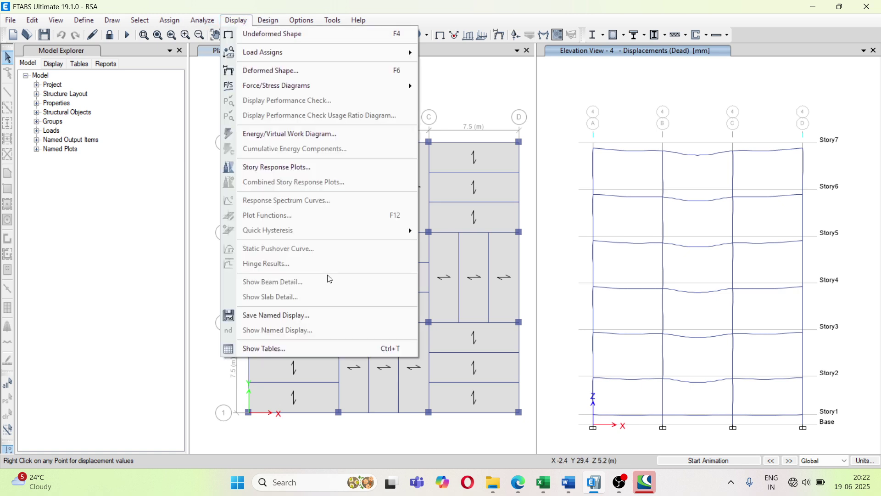
{"action": "left_click", "coordinate": [317, 350]}
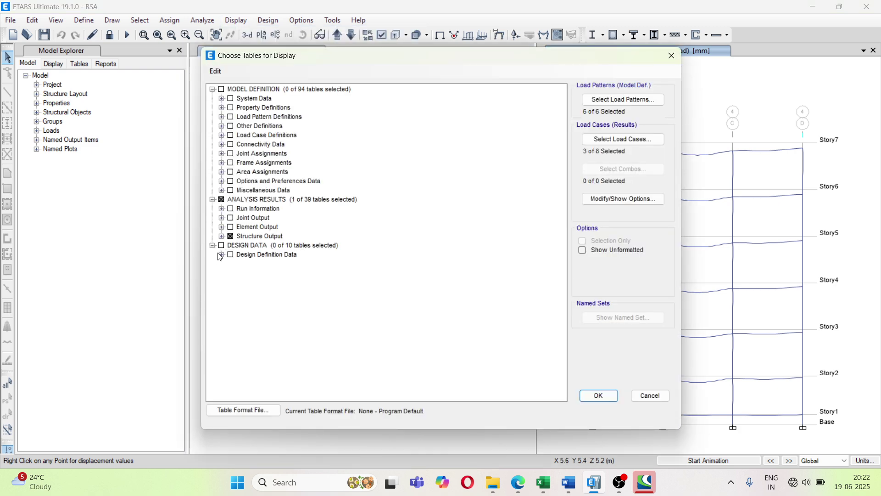
{"action": "left_click", "coordinate": [222, 201]}
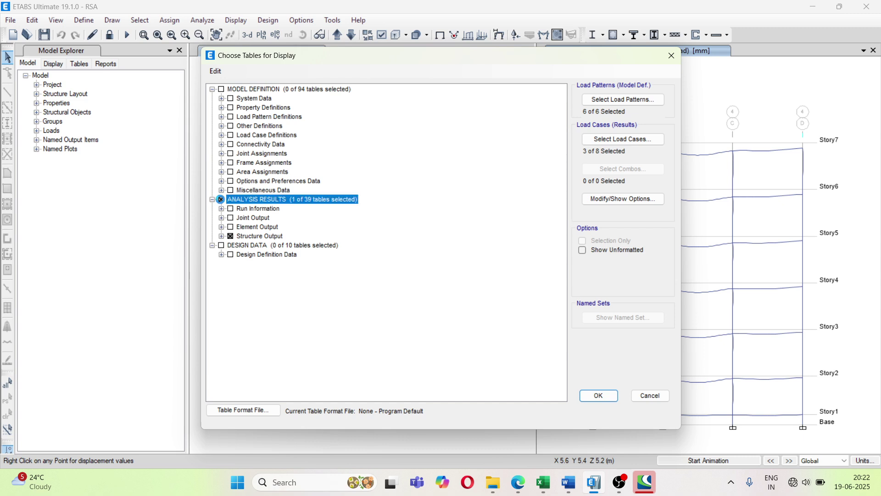
{"action": "left_click", "coordinate": [222, 201]}
{"action": "left_click", "coordinate": [222, 237]}
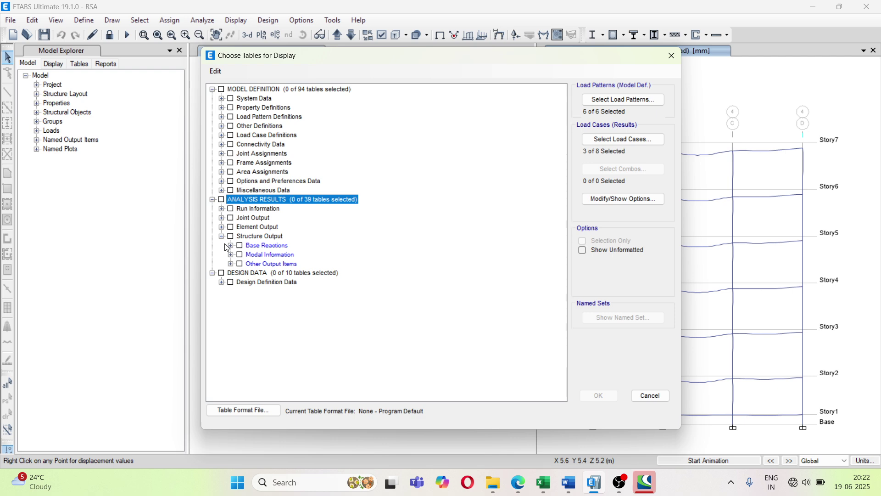
{"action": "left_click", "coordinate": [231, 246]}
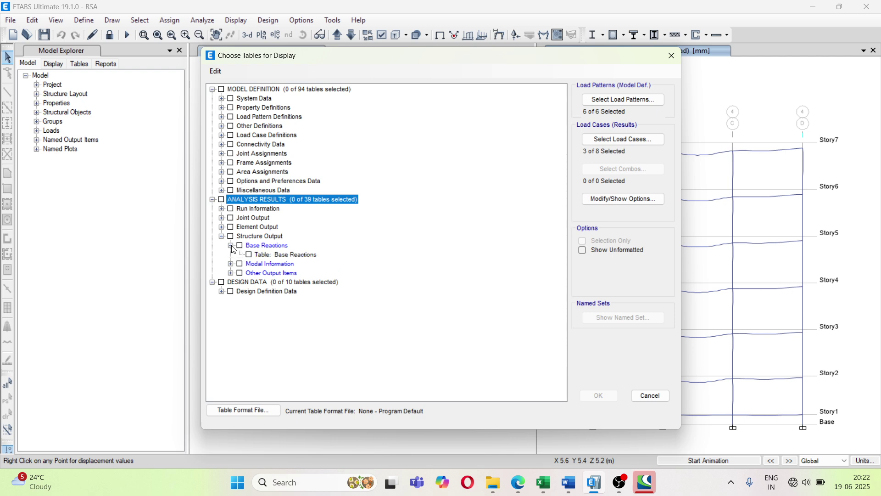
{"action": "left_click", "coordinate": [249, 255]}
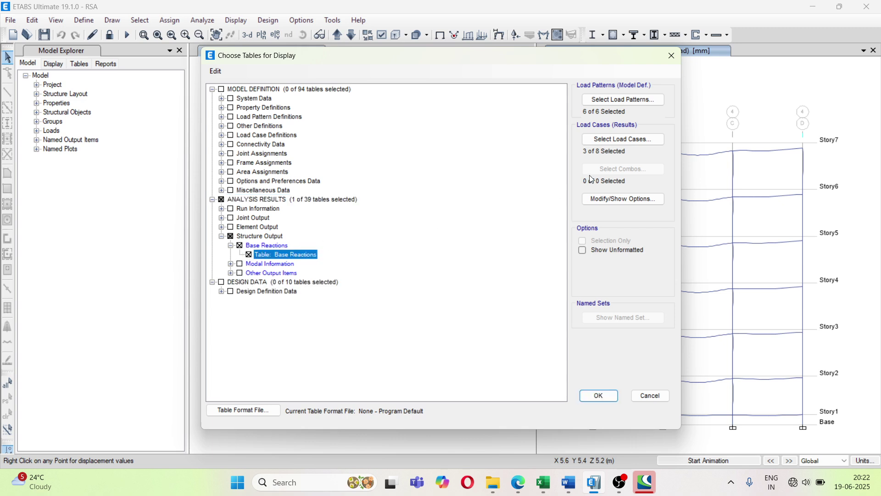
Limit the results to the load cases EQX, EQY, RSX and RSY, and display the Base Reactions table
{"action": "left_click", "coordinate": [635, 140]}
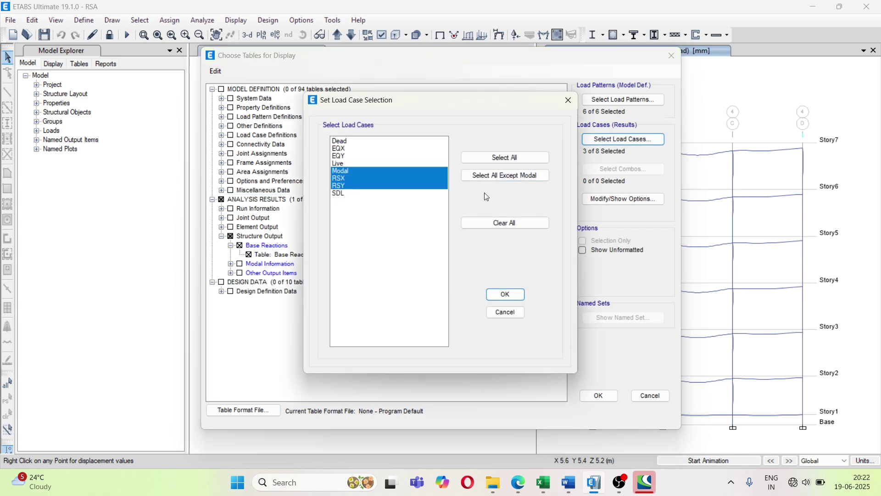
{"action": "left_click", "coordinate": [387, 226]}
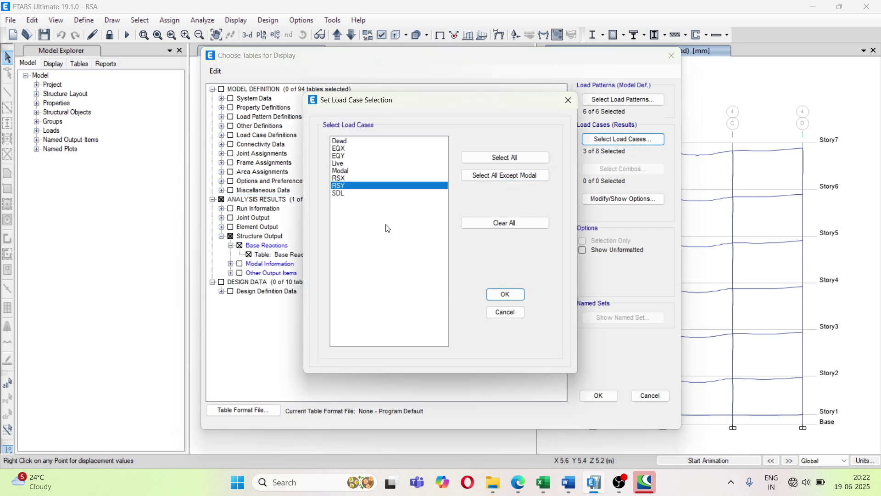
{"action": "left_click", "coordinate": [351, 148]}
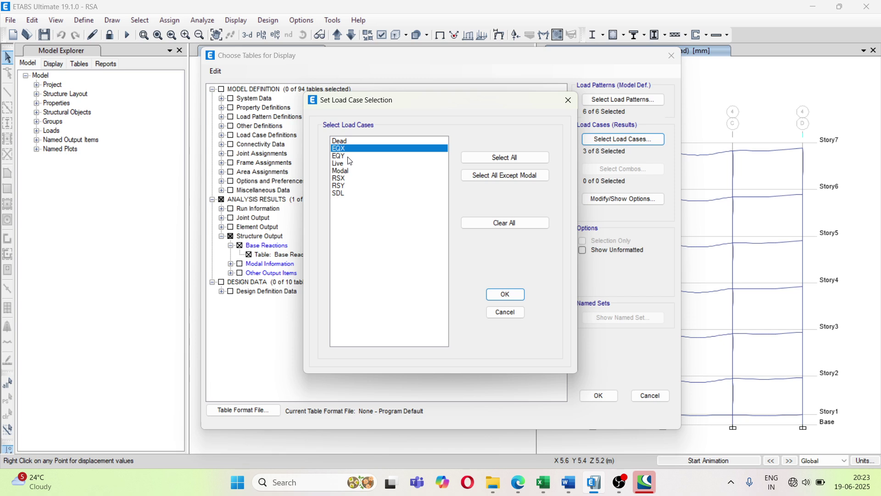
{"action": "left_click", "coordinate": [349, 156], "text": "ctrl"}
{"action": "left_click", "coordinate": [352, 178], "text": "ctrl"}
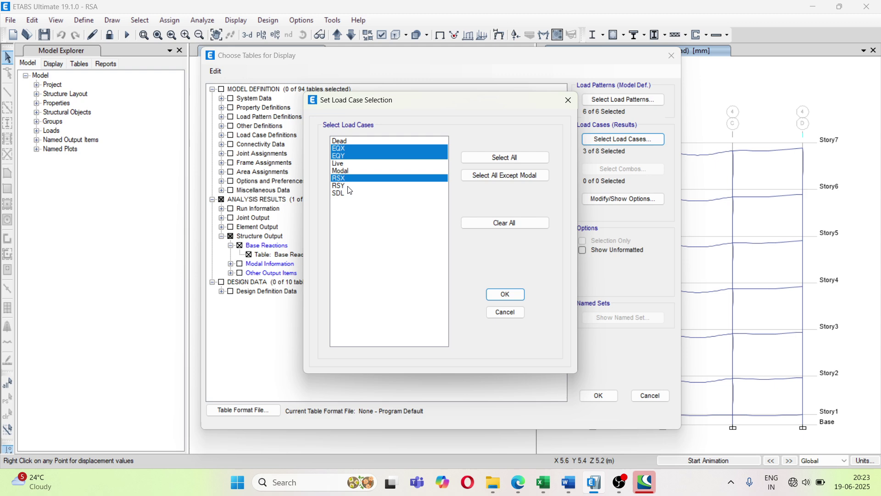
{"action": "left_click", "coordinate": [351, 187], "text": "ctrl"}
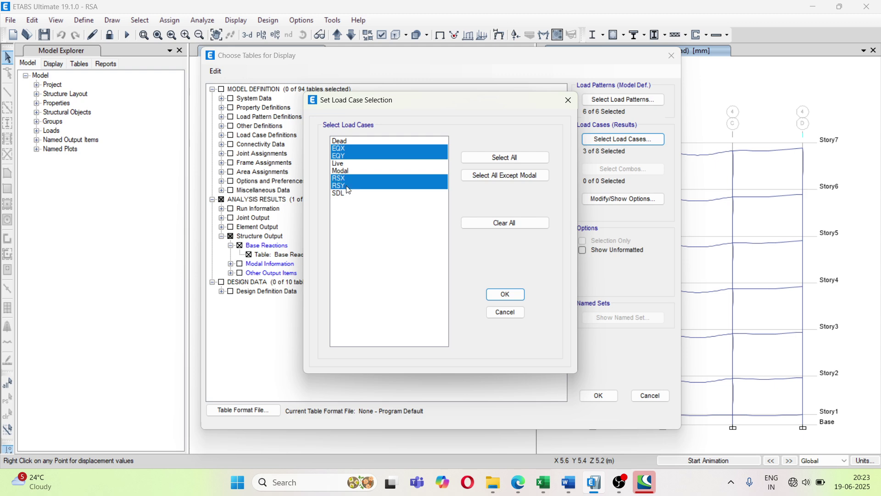
{"action": "left_click", "coordinate": [499, 295]}
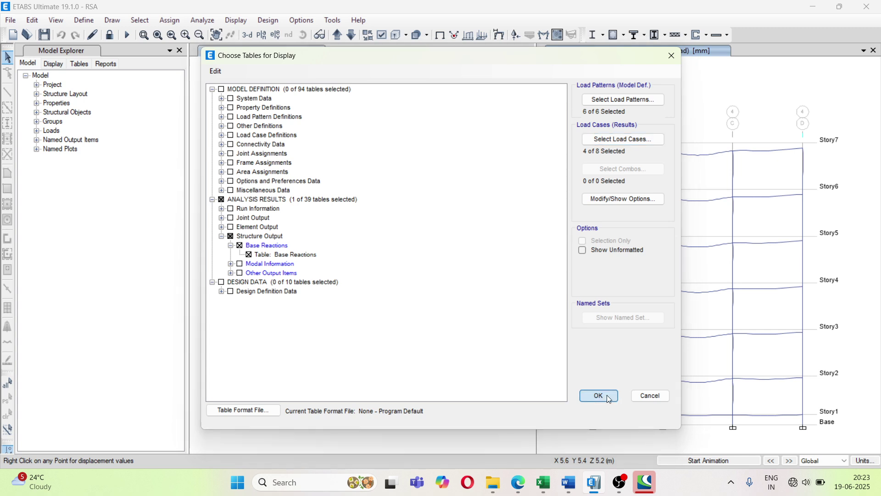
{"action": "left_click", "coordinate": [599, 396]}
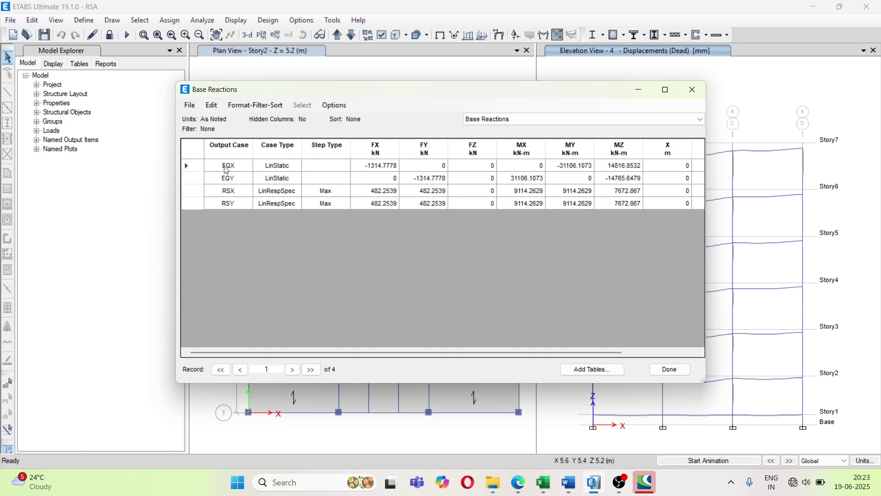
Compare the FX and FY base reactions of the static cases EQX and EQY with the response spectrum case RSX
{"action": "left_click", "coordinate": [388, 171]}
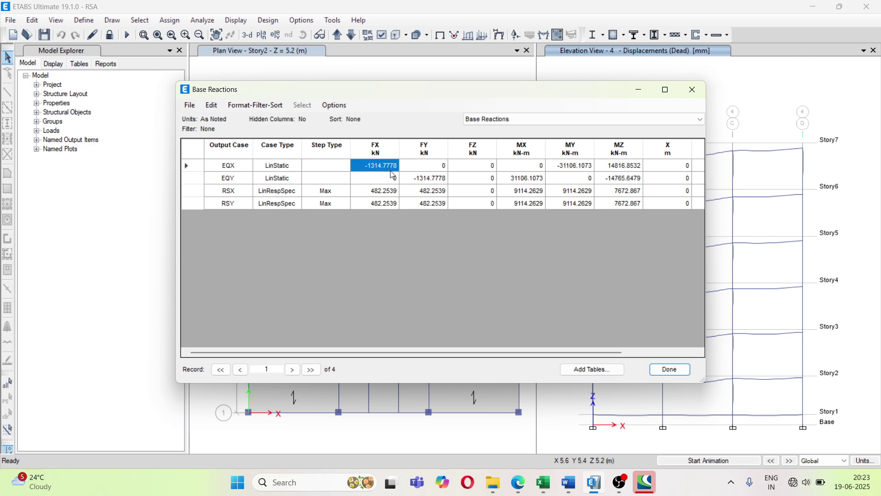
{"action": "left_click", "coordinate": [438, 182]}
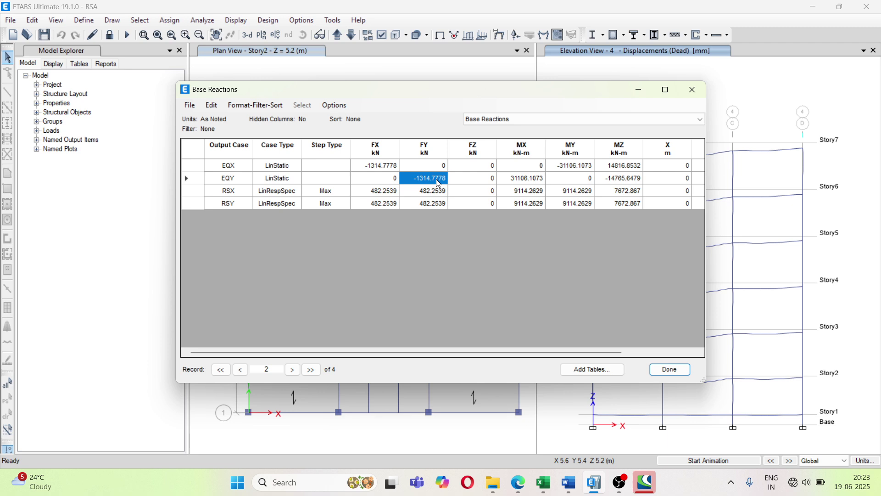
{"action": "left_click", "coordinate": [373, 195]}
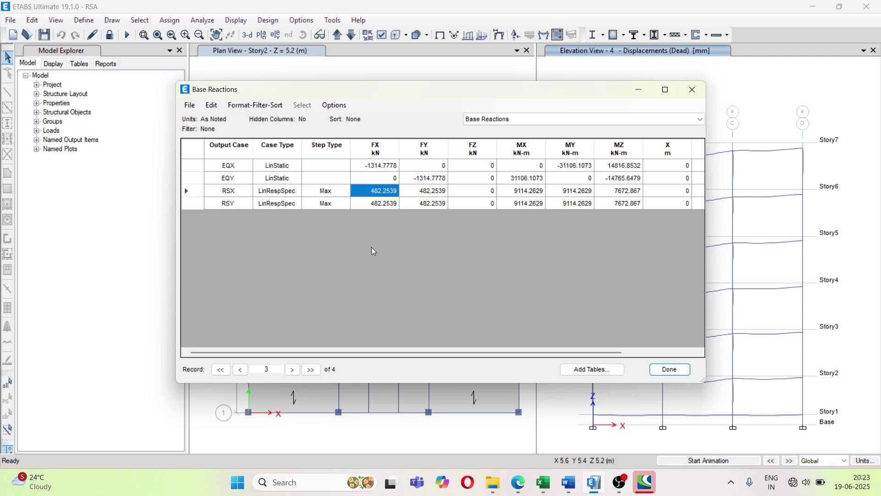
{"action": "left_click", "coordinate": [383, 169]}
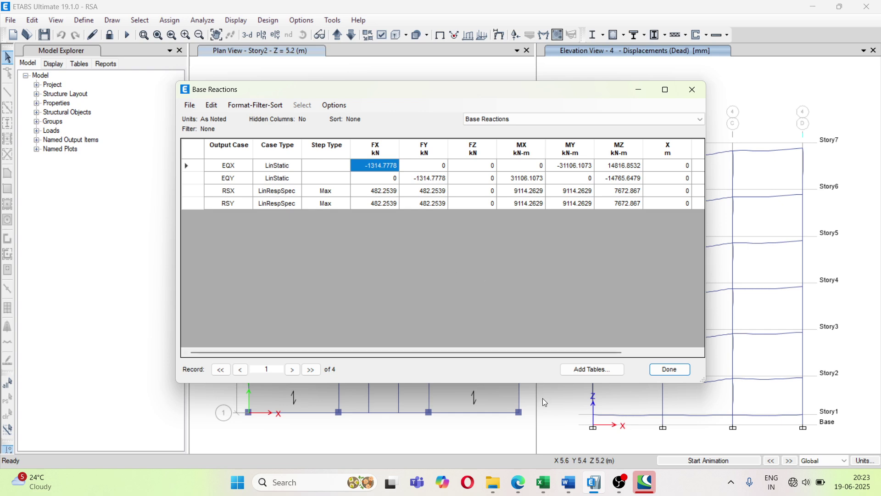
Add a new worksheet to the Time period workbook in Excel, recheck the base reactions in ETABS, and return to the new sheet
{"action": "left_click", "coordinate": [542, 486]}
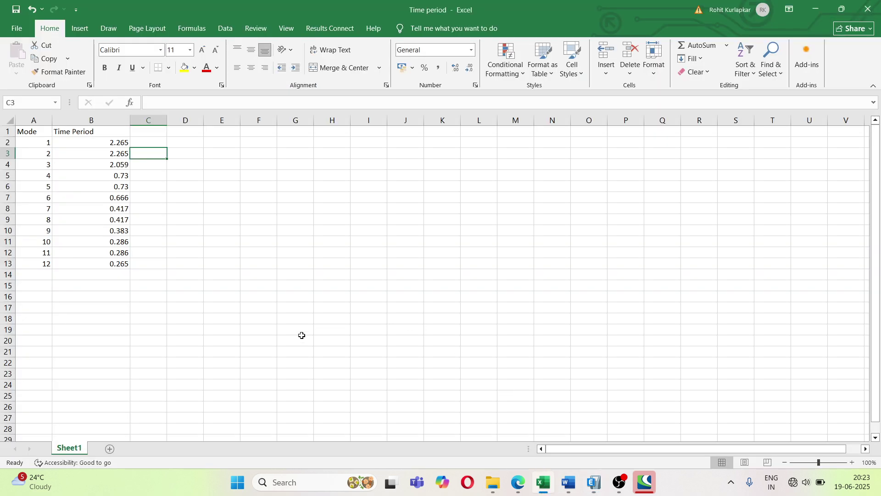
{"action": "left_click", "coordinate": [109, 449]}
{"action": "mouse_move", "coordinate": [571, 485]}
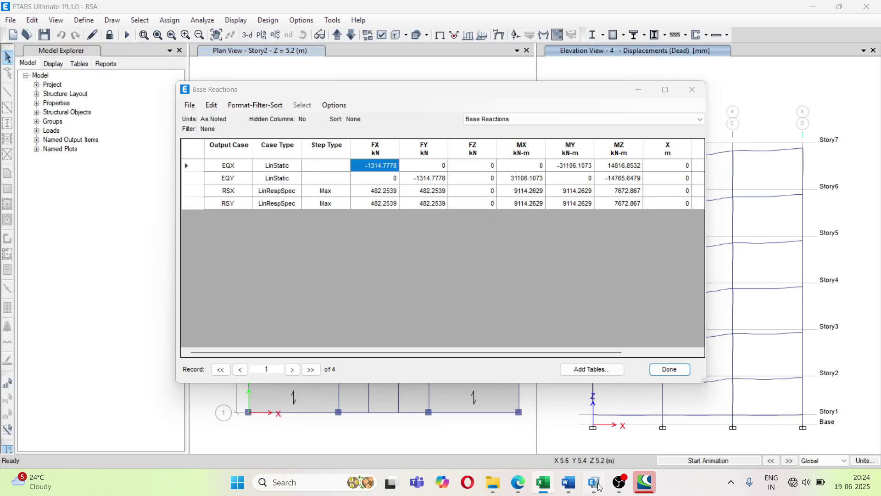
{"action": "left_click", "coordinate": [594, 483]}
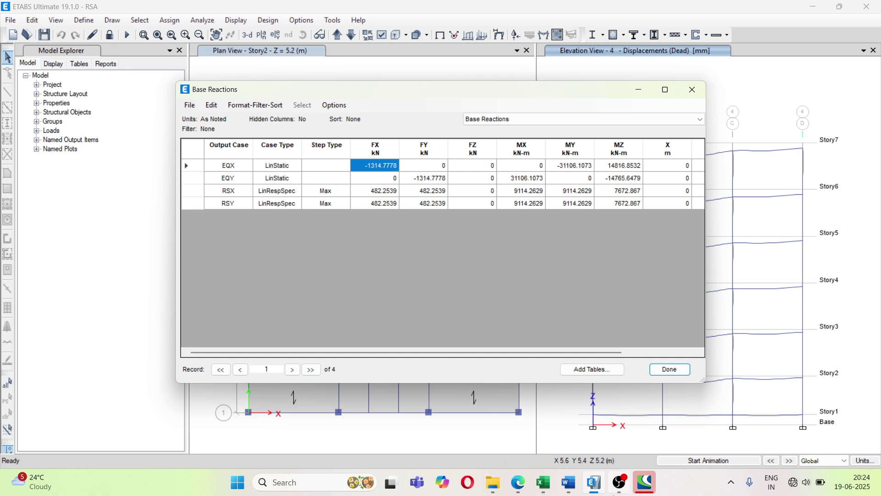
{"action": "left_click", "coordinate": [544, 483]}
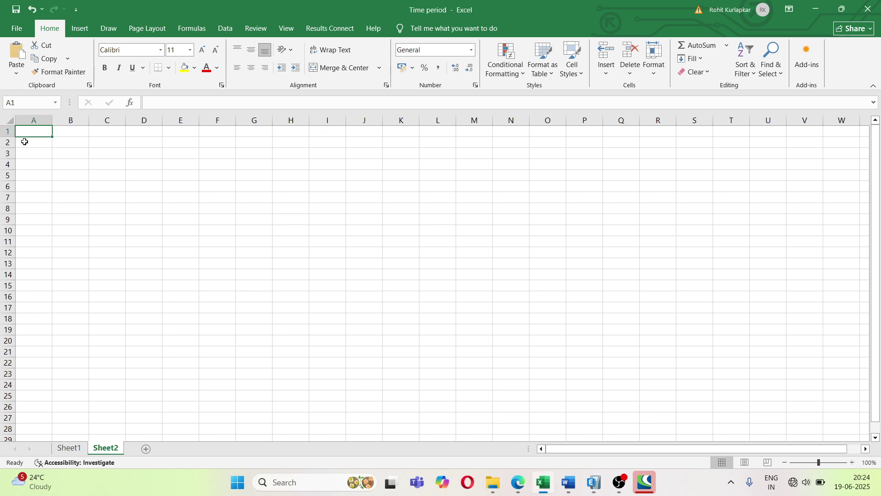
Paste the copied EQX base shear into cell A1 and remove its minus sign so it reads 1314.7778
{"action": "type", "text": "-1314.7778"}
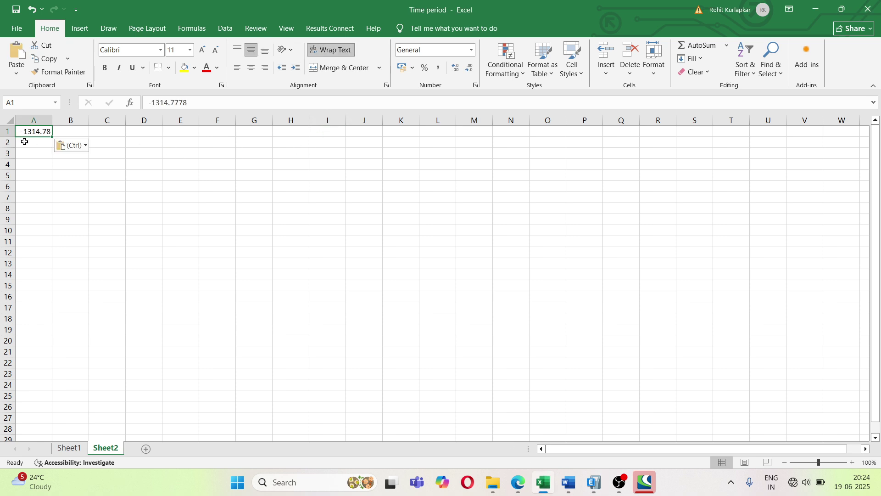
{"action": "left_click", "coordinate": [173, 196]}
{"action": "left_click", "coordinate": [28, 132]}
{"action": "left_click", "coordinate": [156, 101]}
{"action": "key", "text": "BackSpace"}
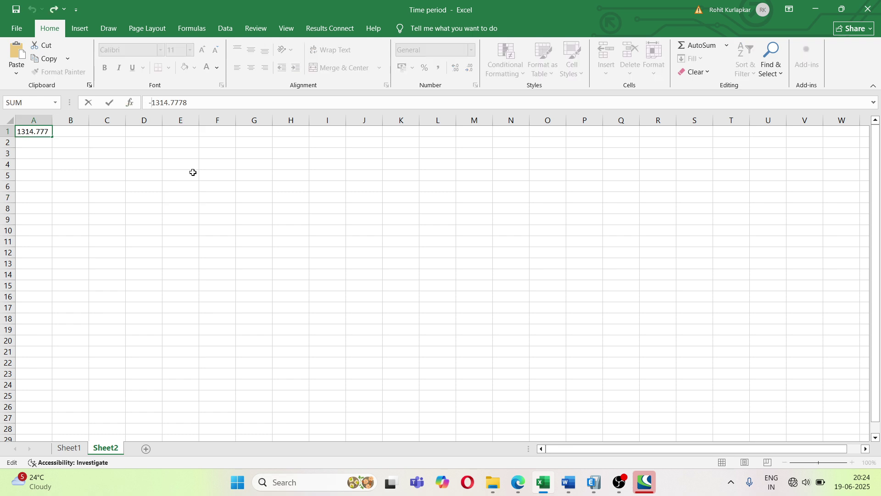
{"action": "left_click", "coordinate": [193, 194]}
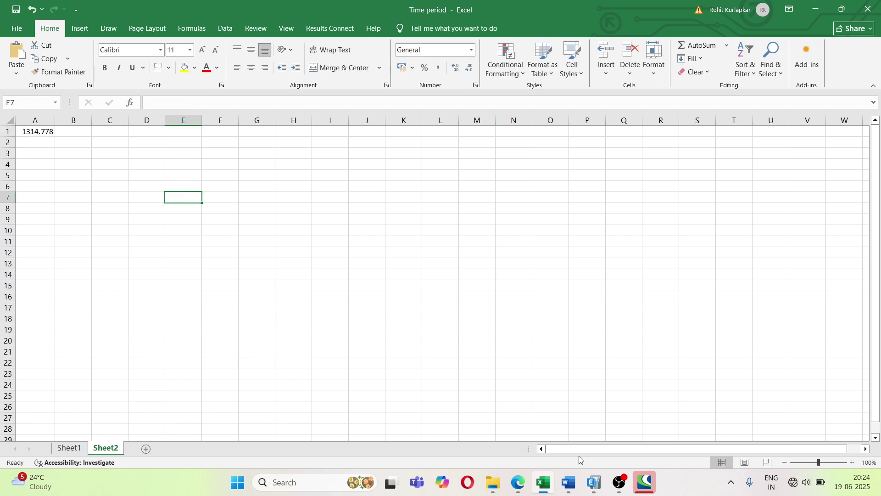
Copy the RSX FX base reaction, 482.2539, from the ETABS Base Reactions table into cell A4 of the Excel sheet
{"action": "left_click", "coordinate": [594, 483]}
{"action": "left_click", "coordinate": [394, 194]}
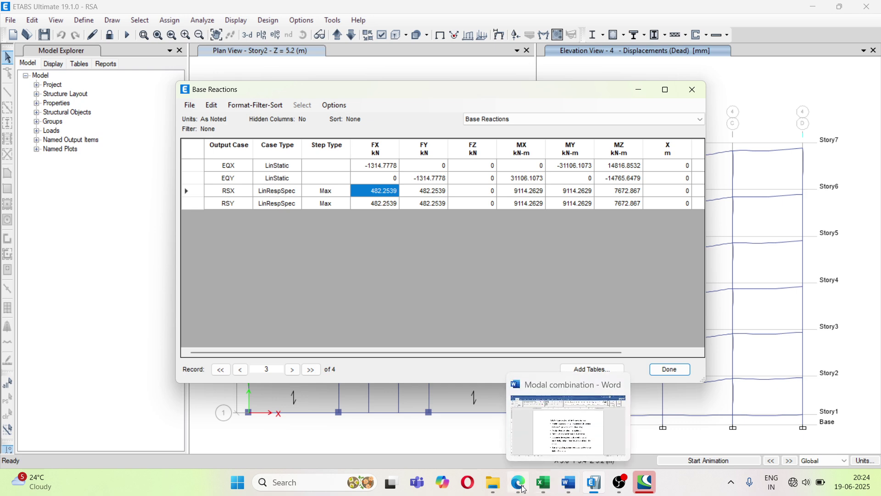
{"action": "left_click", "coordinate": [543, 484]}
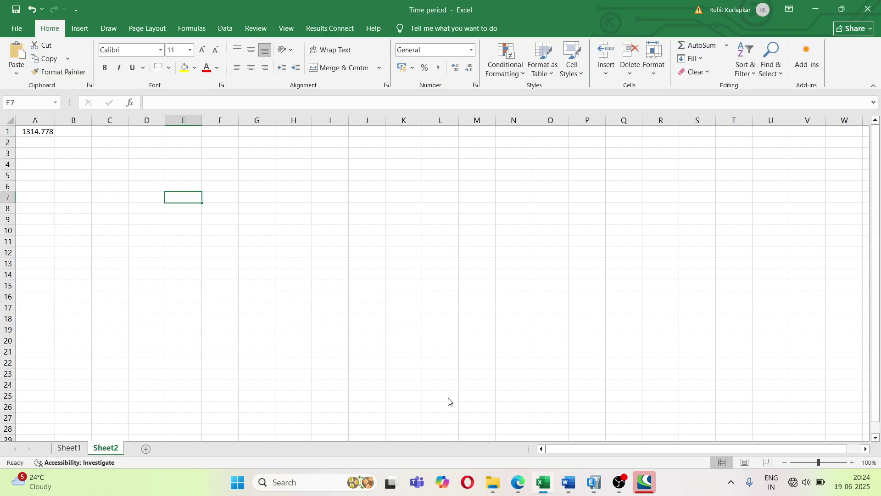
{"action": "left_click", "coordinate": [47, 162]}
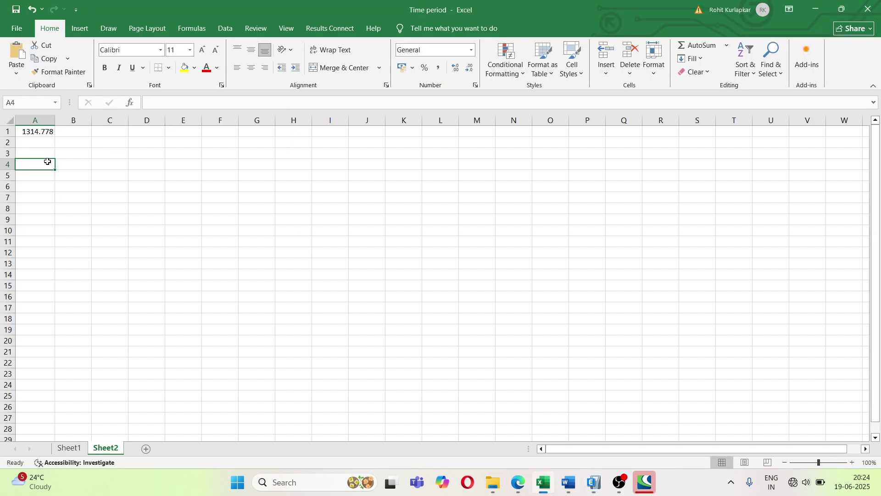
{"action": "type", "text": "482.2539"}
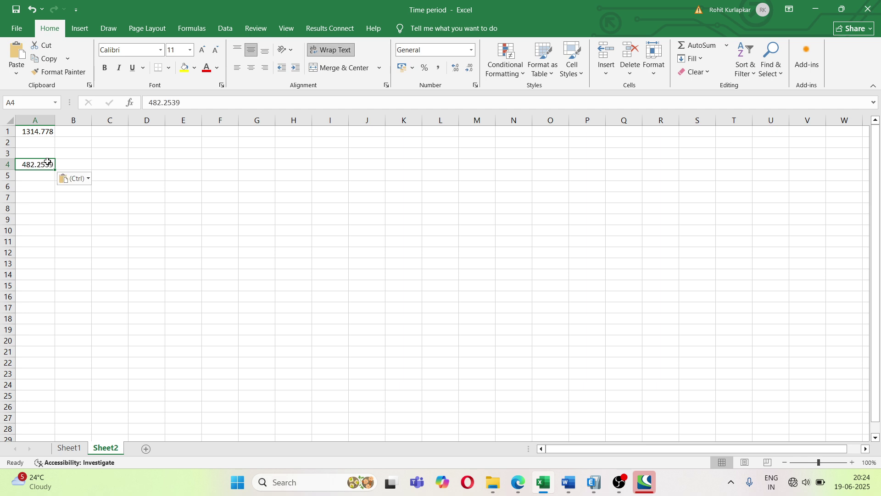
{"action": "left_click", "coordinate": [101, 241]}
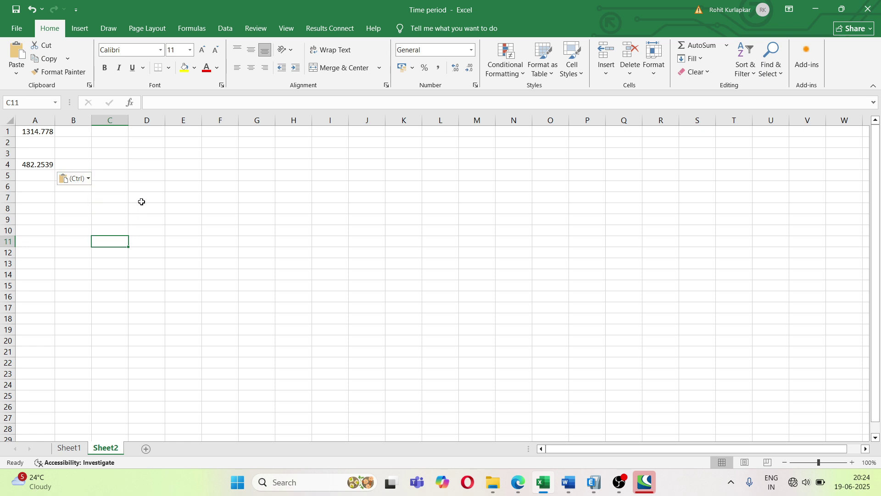
{"action": "left_click", "coordinate": [172, 199]}
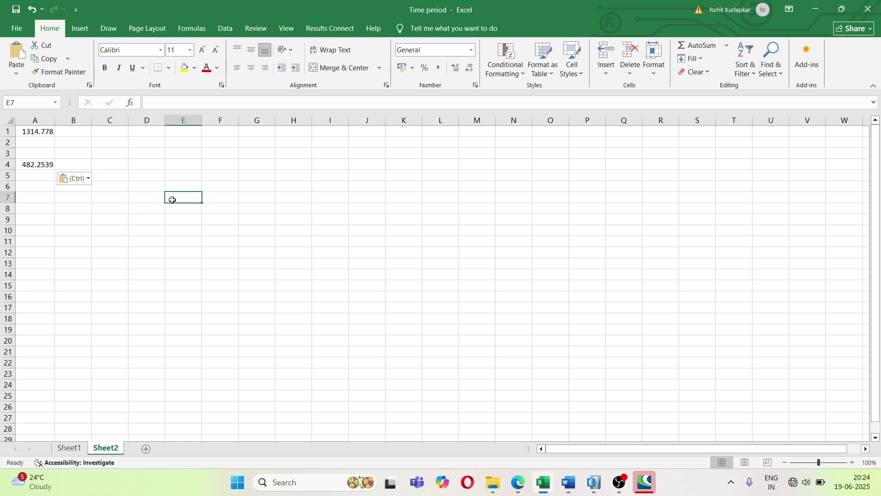
{"action": "left_click", "coordinate": [45, 133]}
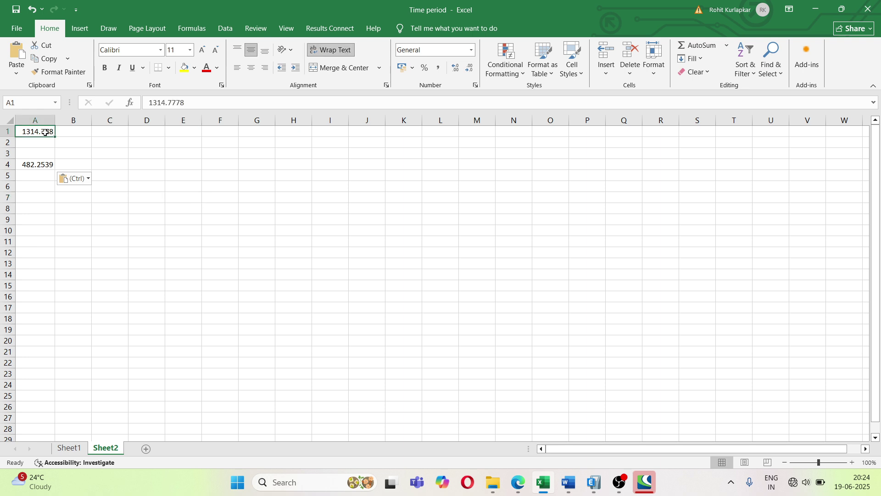
{"action": "key", "text": "ctrl"}
{"action": "key", "text": "Escape"}
{"action": "left_click", "coordinate": [42, 166]}
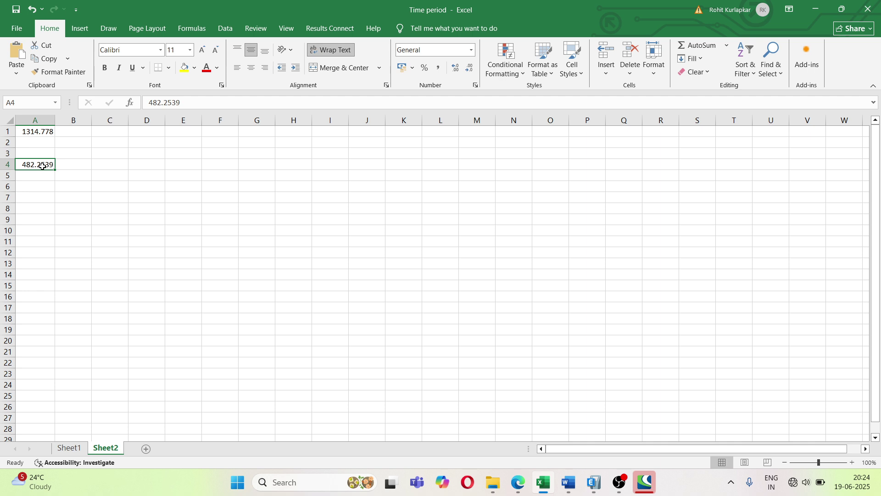
{"action": "key", "text": "ctrl+c"}
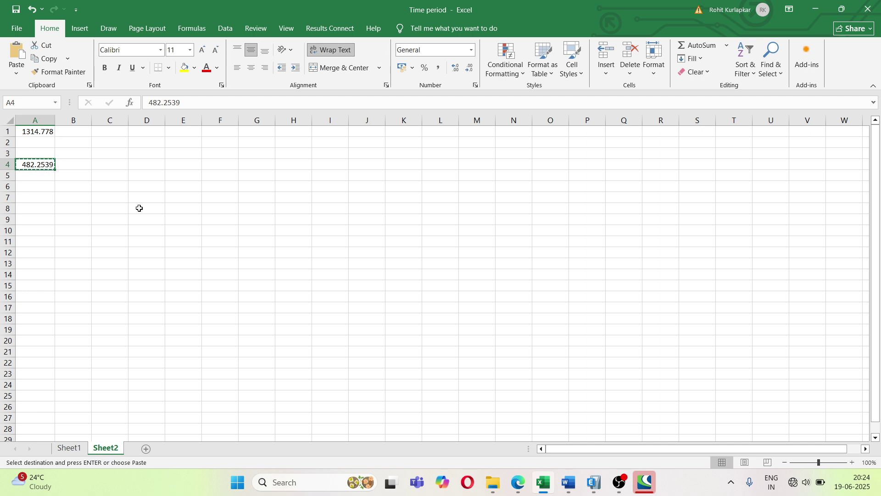
{"action": "left_click", "coordinate": [150, 199]}
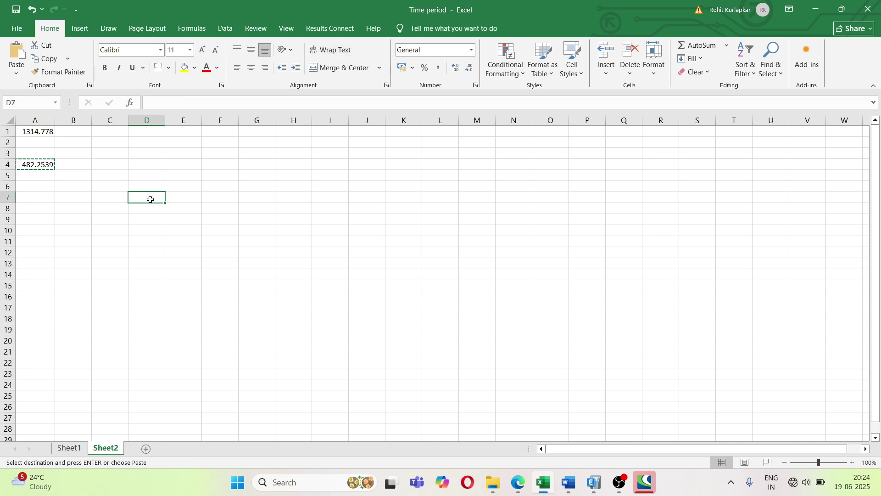
{"action": "key", "text": "Escape"}
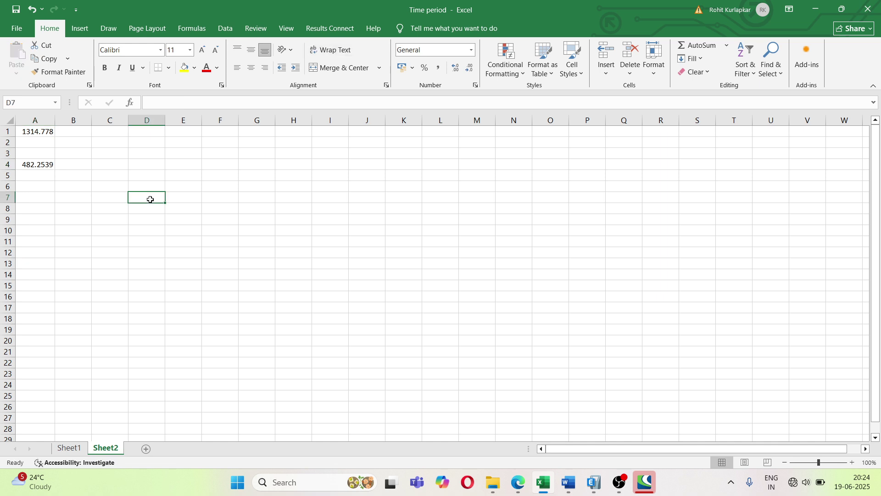
Calculate the ratio of dynamic to static base shear in cell A7 with the formula =A4/A1
{"action": "left_click", "coordinate": [33, 200]}
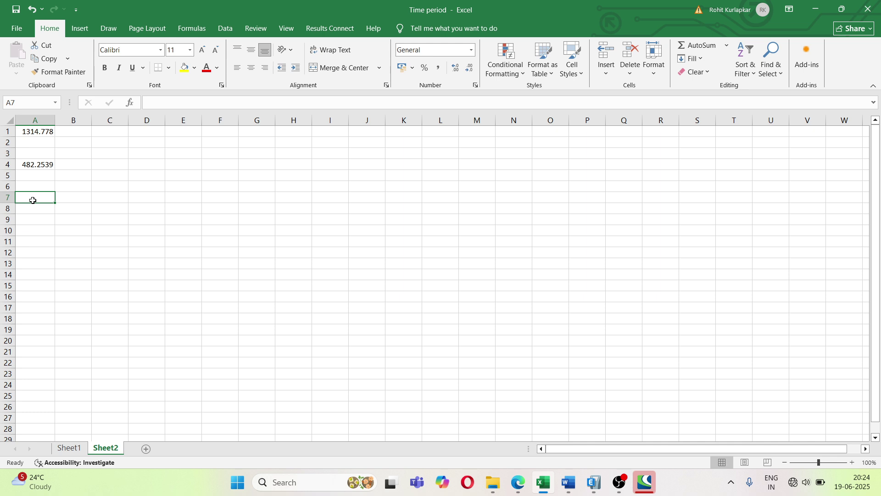
{"action": "type", "text": "="}
{"action": "left_click", "coordinate": [35, 164]}
{"action": "type", "text": "/"}
{"action": "left_click", "coordinate": [43, 133]}
{"action": "key", "text": "Return"}
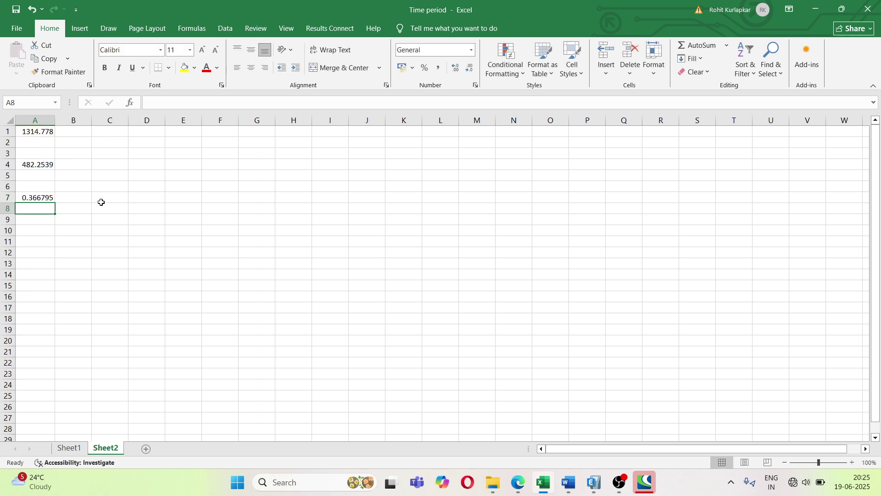
Paste the ratio from A7 into cell D7 as a plain value, and copy D7
{"action": "left_click", "coordinate": [43, 198]}
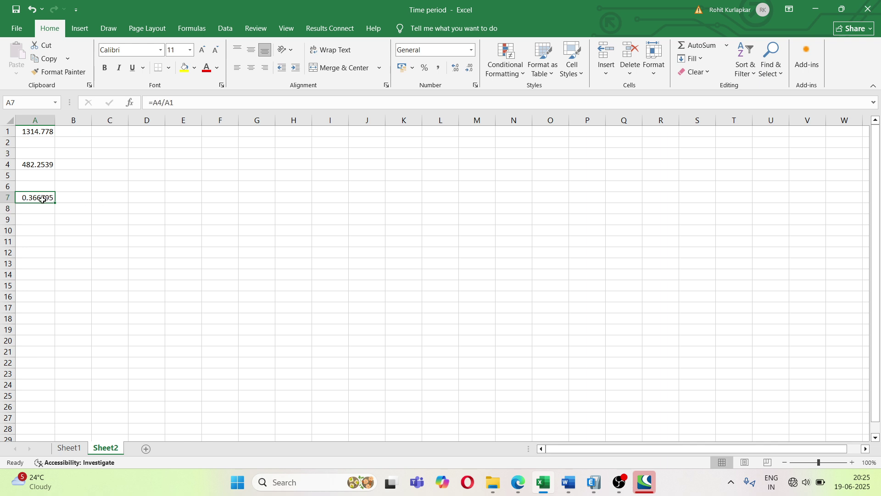
{"action": "key", "text": "ctrl+c"}
{"action": "left_click", "coordinate": [140, 196]}
{"action": "right_click", "coordinate": [139, 197]}
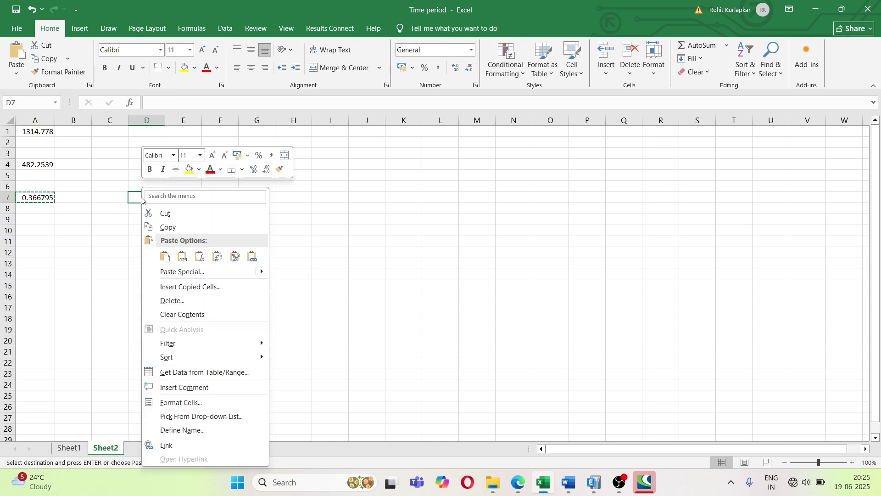
{"action": "left_click", "coordinate": [182, 254]}
{"action": "left_click", "coordinate": [182, 252]}
{"action": "left_click", "coordinate": [159, 197]}
{"action": "key", "text": "ctrl+c"}
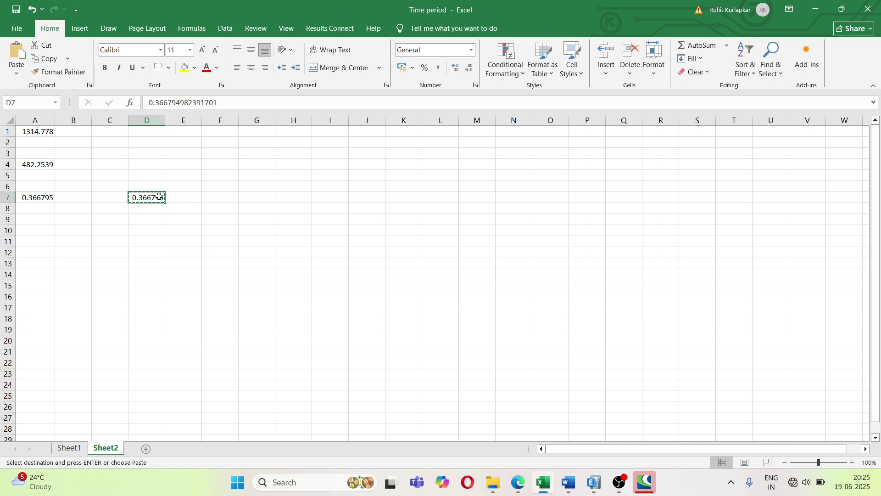
Switch to ETABS, close the Base Reactions table, and unlock the model, accepting deletion of the analysis results
{"action": "left_click", "coordinate": [600, 488]}
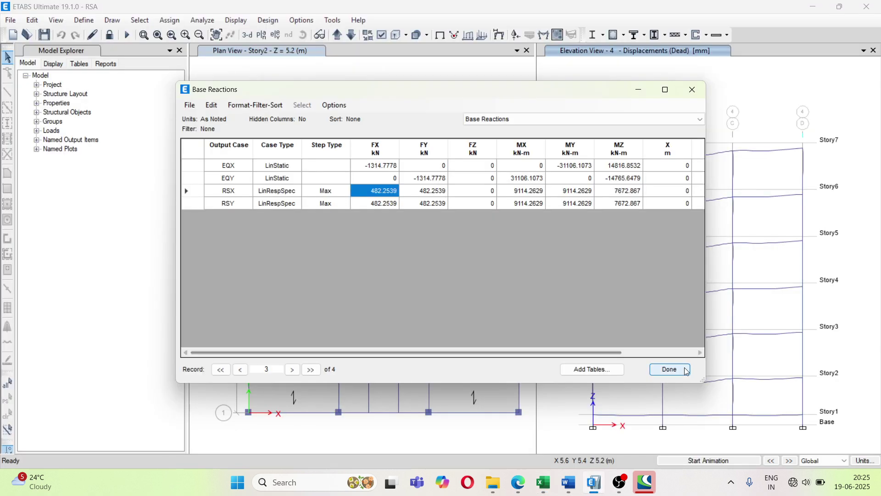
{"action": "left_click", "coordinate": [669, 369]}
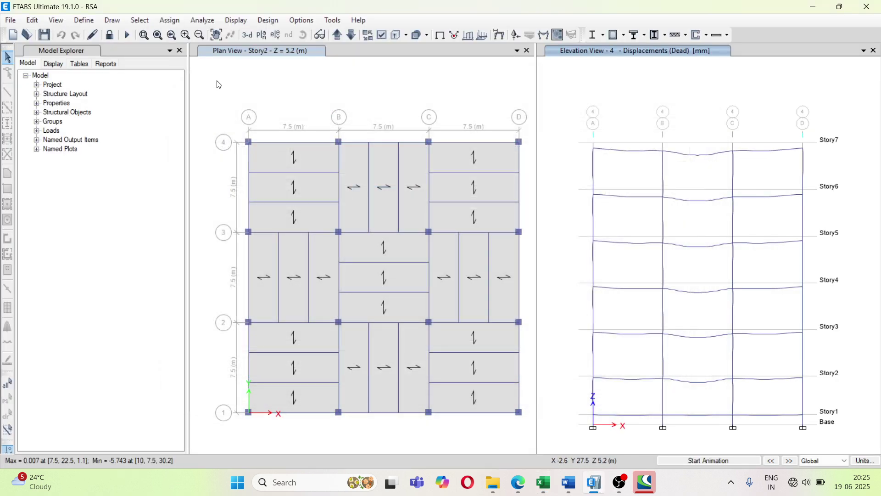
{"action": "left_click", "coordinate": [109, 35]}
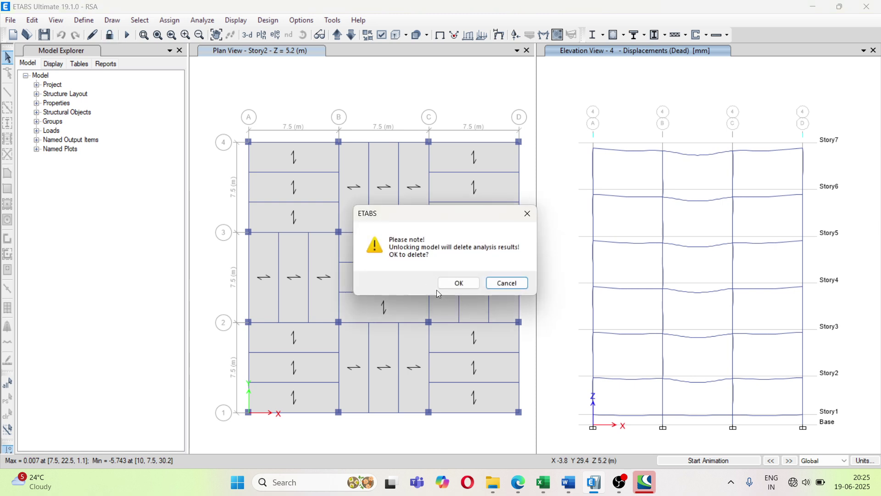
{"action": "left_click", "coordinate": [455, 285]}
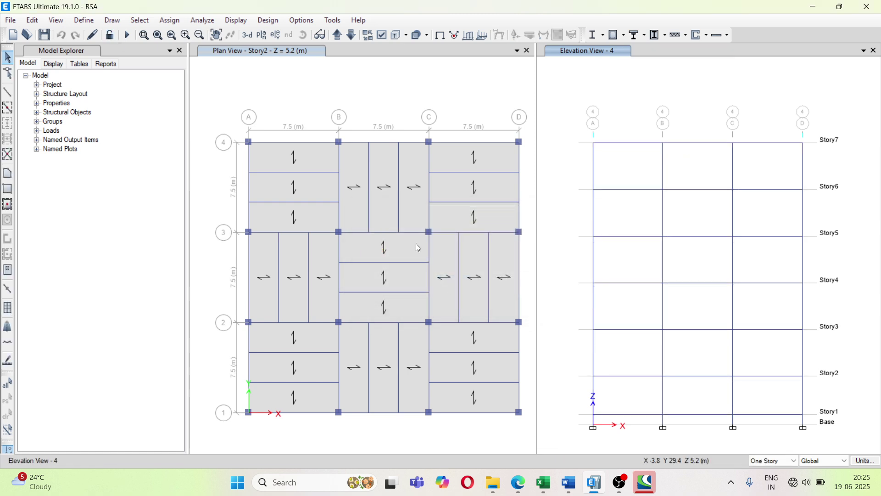
In the RSX load case, multiply the U1 acceleration scale factor 9806.65 by the copied ratio 0.366795
{"action": "left_click", "coordinate": [78, 21]}
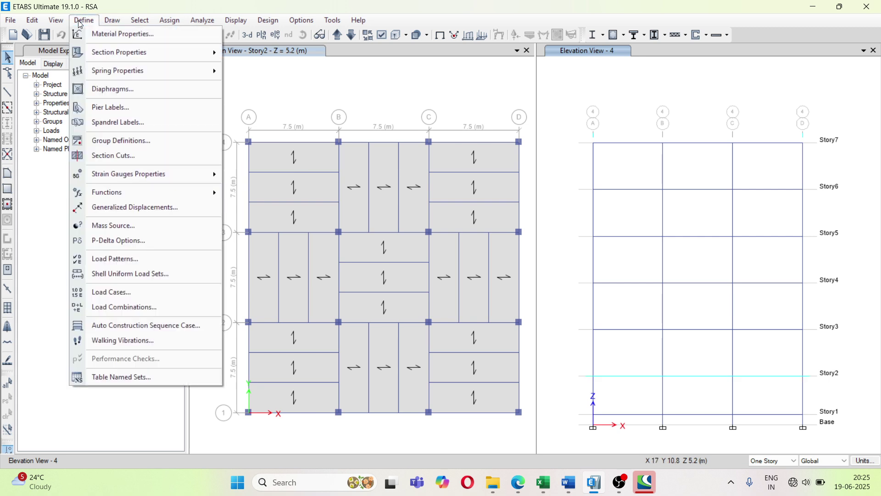
{"action": "left_click", "coordinate": [168, 292]}
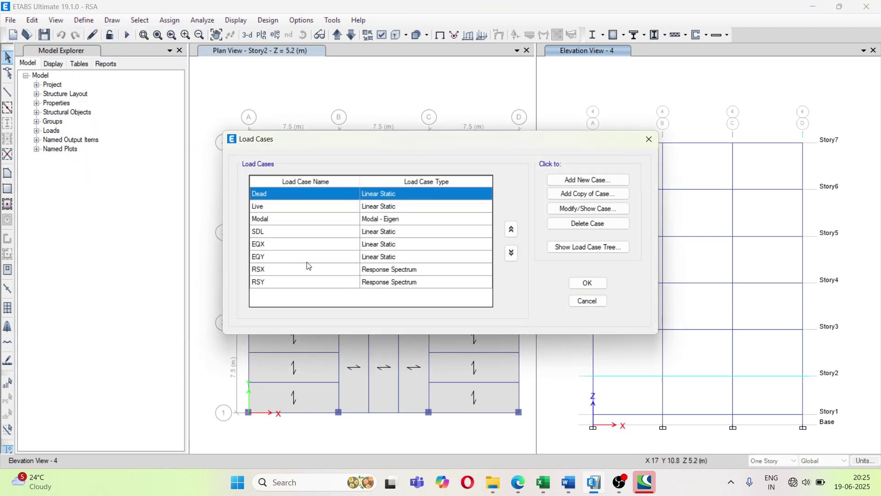
{"action": "left_click", "coordinate": [430, 267]}
{"action": "left_click", "coordinate": [585, 209]}
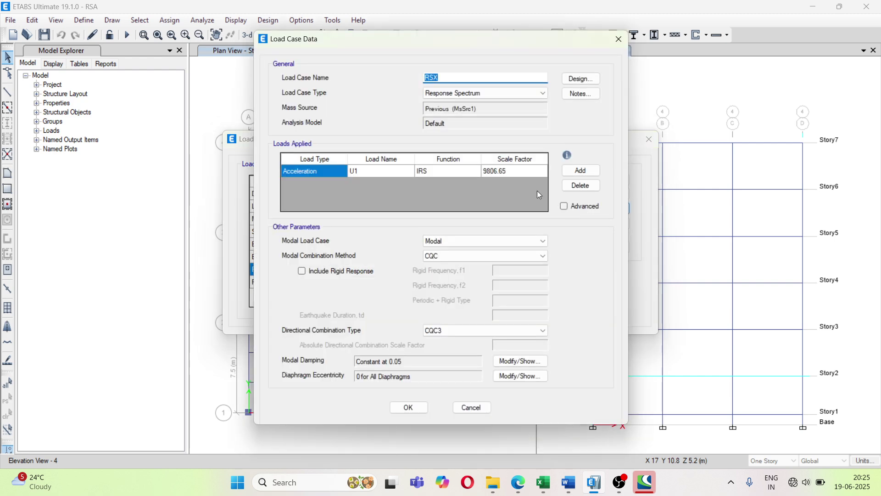
{"action": "left_click", "coordinate": [508, 171]}
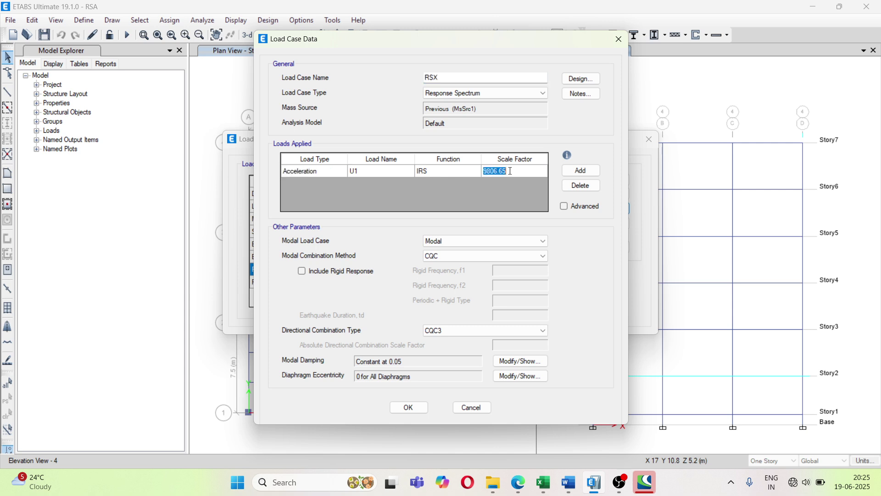
{"action": "left_click", "coordinate": [511, 171]}
{"action": "type", "text": "*"}
{"action": "key", "text": "ctrl+v"}
{"action": "key", "text": "Return"}
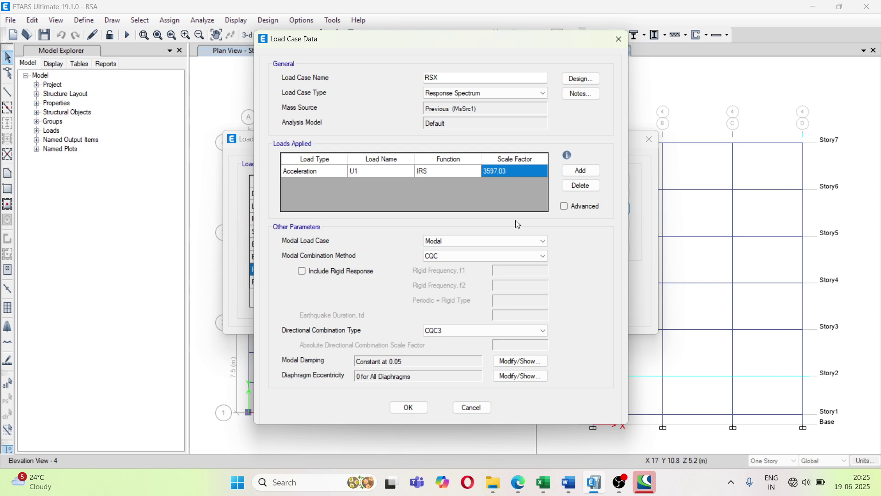
{"action": "left_click", "coordinate": [409, 407]}
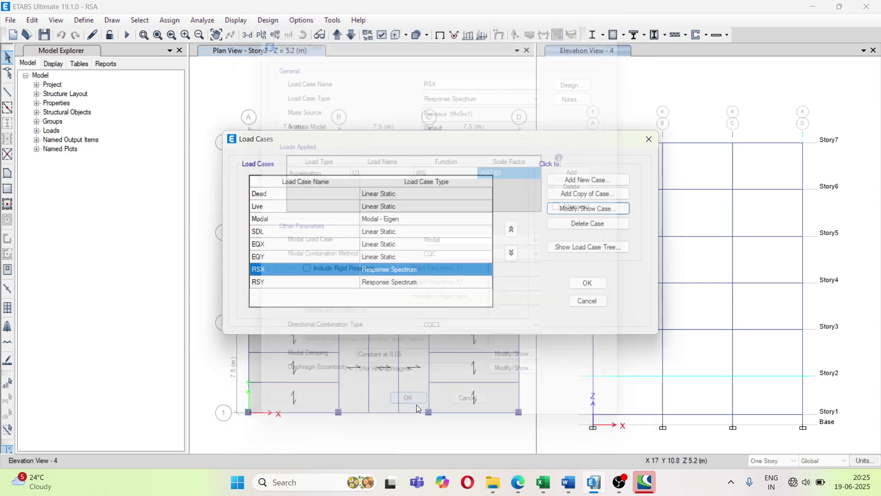
In the RSY load case, multiply the U2 acceleration scale factor 9806.65 by the copied ratio 0.366795
{"action": "left_click", "coordinate": [380, 283]}
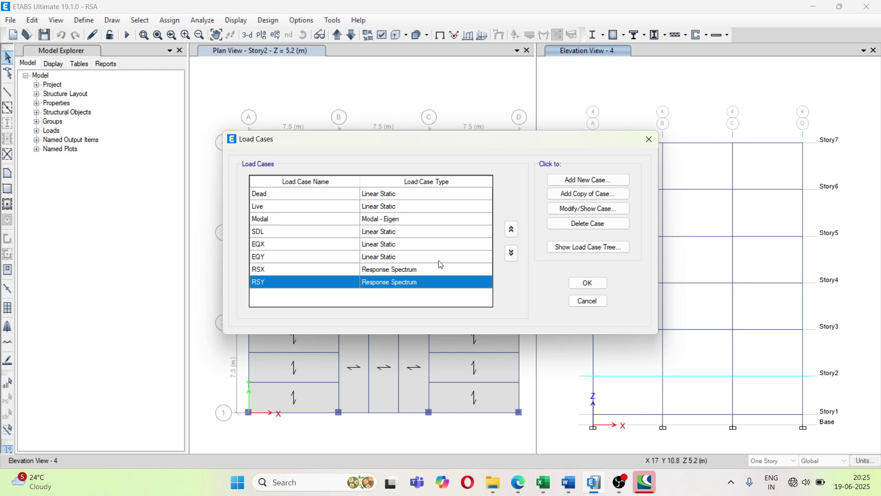
{"action": "left_click", "coordinate": [579, 209]}
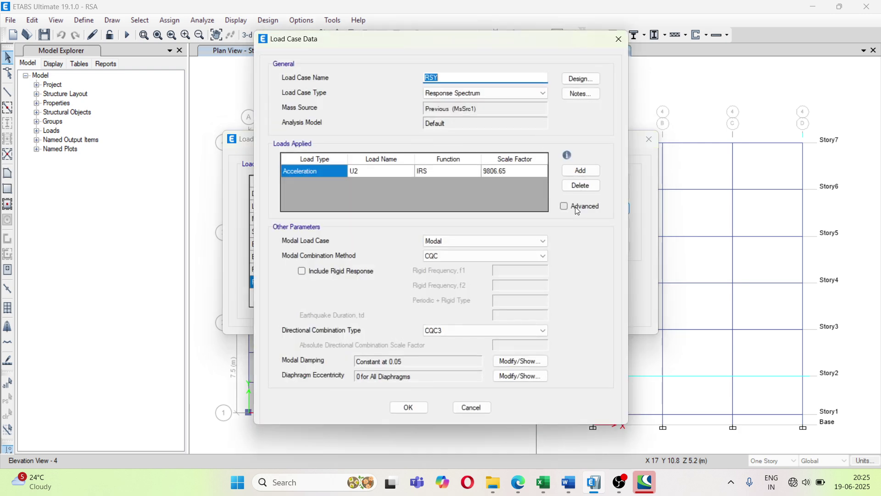
{"action": "left_click", "coordinate": [500, 170]}
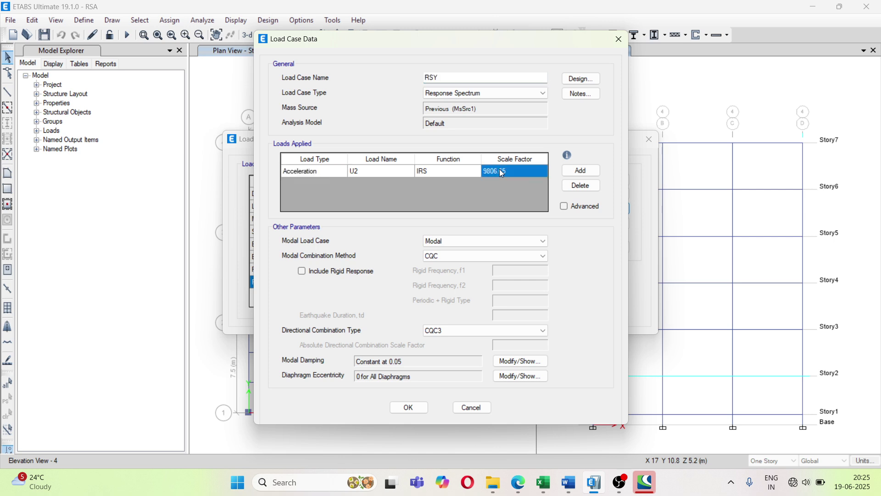
{"action": "left_click", "coordinate": [516, 172]}
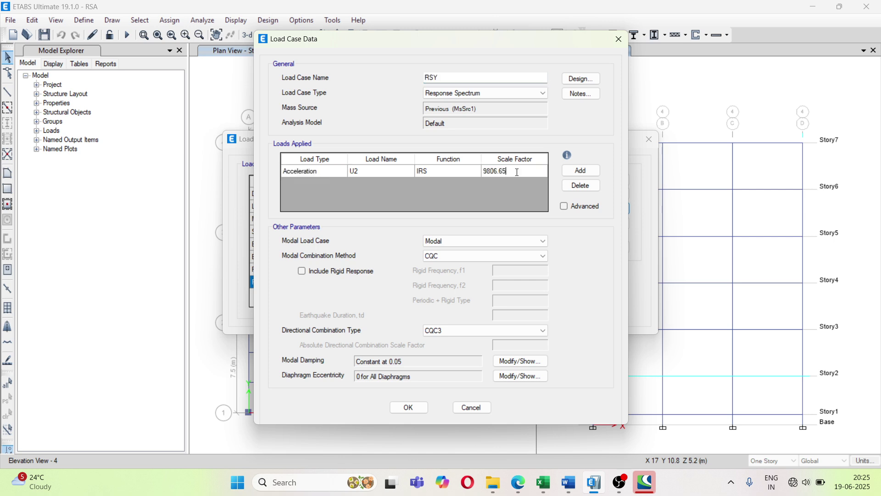
{"action": "type", "text": "*"}
{"action": "key", "text": "ctrl+v"}
{"action": "key", "text": "Return"}
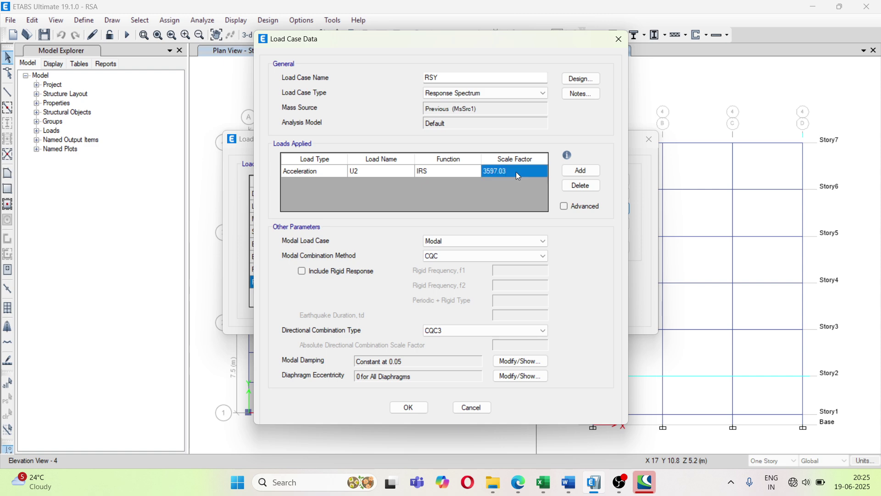
{"action": "left_click", "coordinate": [409, 408]}
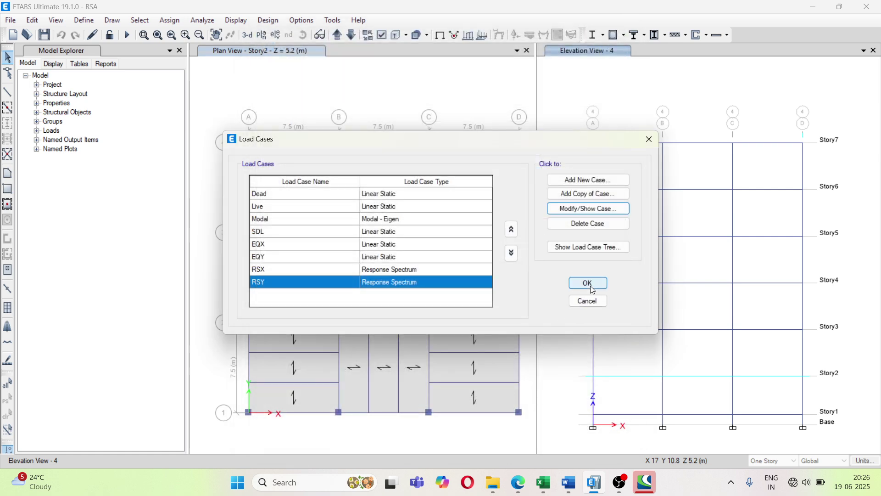
Accept the load case changes, run the analysis, and check the Base Reactions table for EQX, EQY, RSX and RSY
{"action": "left_click", "coordinate": [588, 283]}
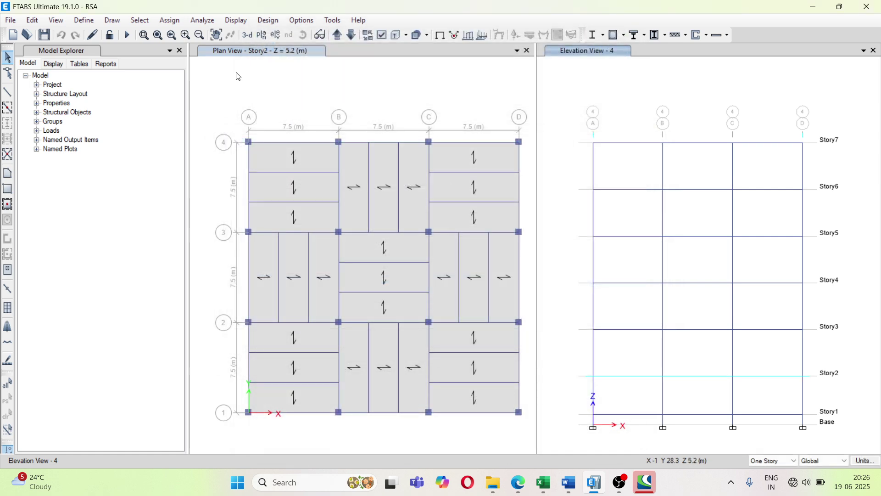
{"action": "left_click", "coordinate": [210, 21]}
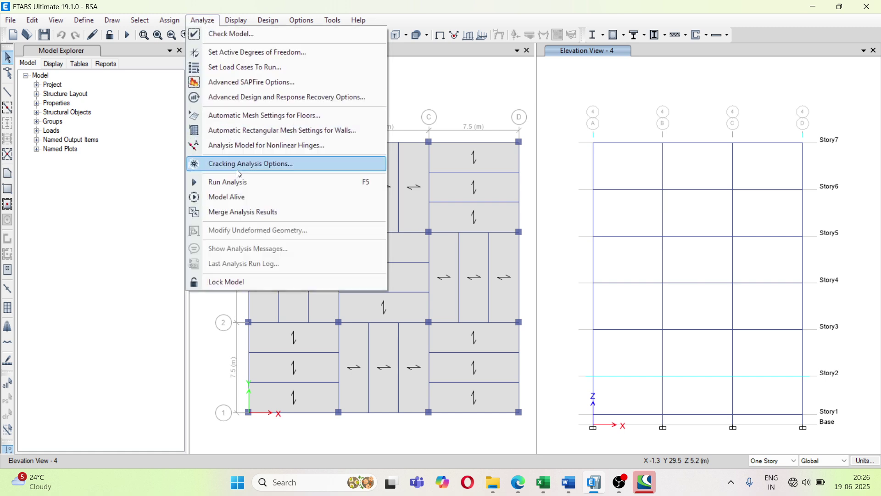
{"action": "left_click", "coordinate": [237, 183]}
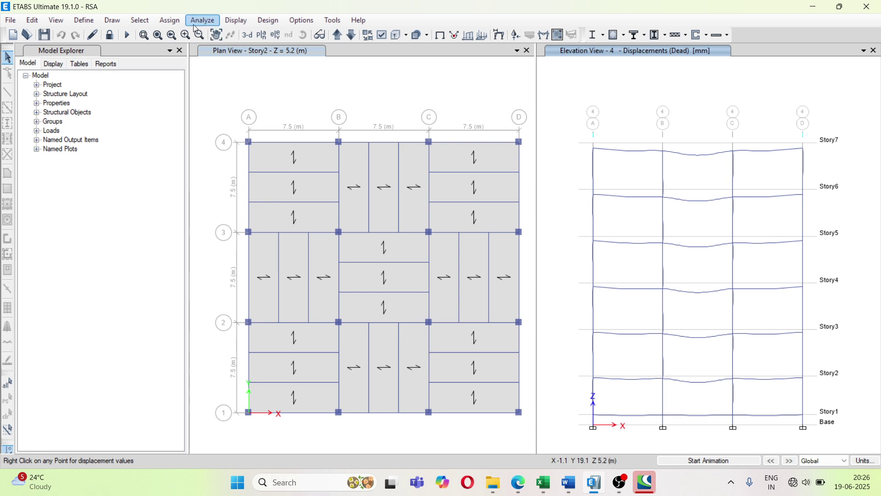
{"action": "left_click", "coordinate": [249, 21]}
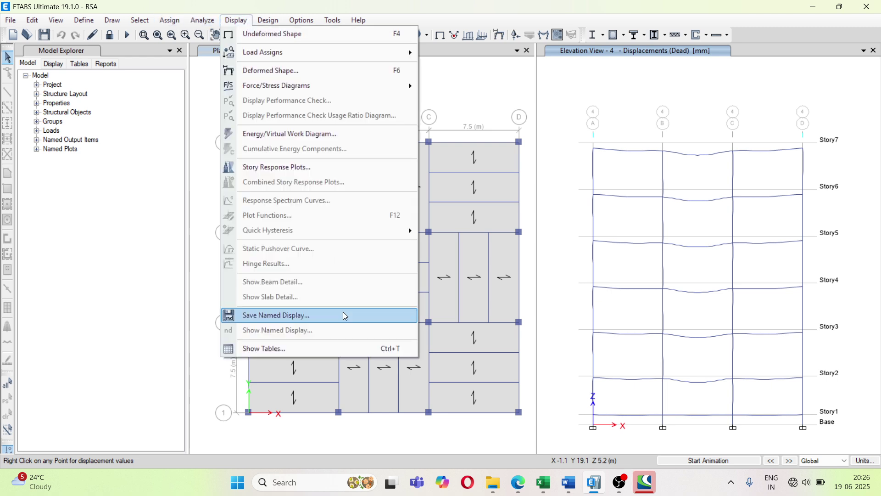
{"action": "left_click", "coordinate": [340, 348]}
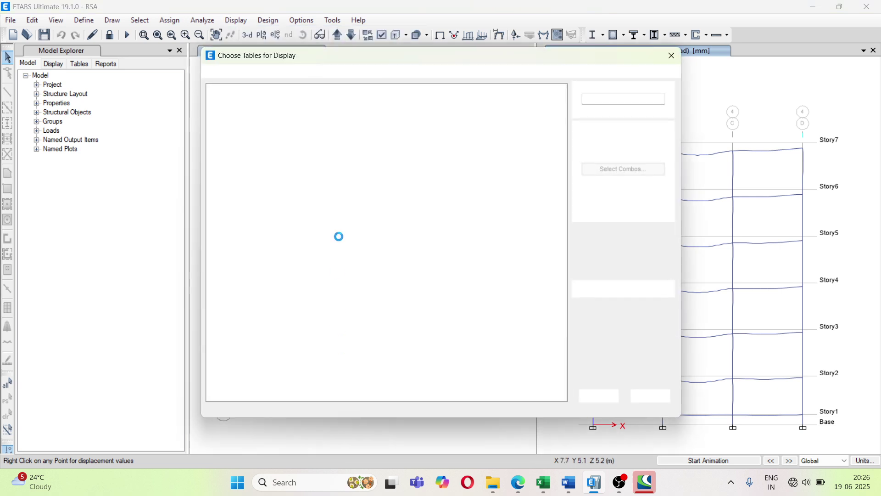
{"action": "left_click", "coordinate": [592, 393]}
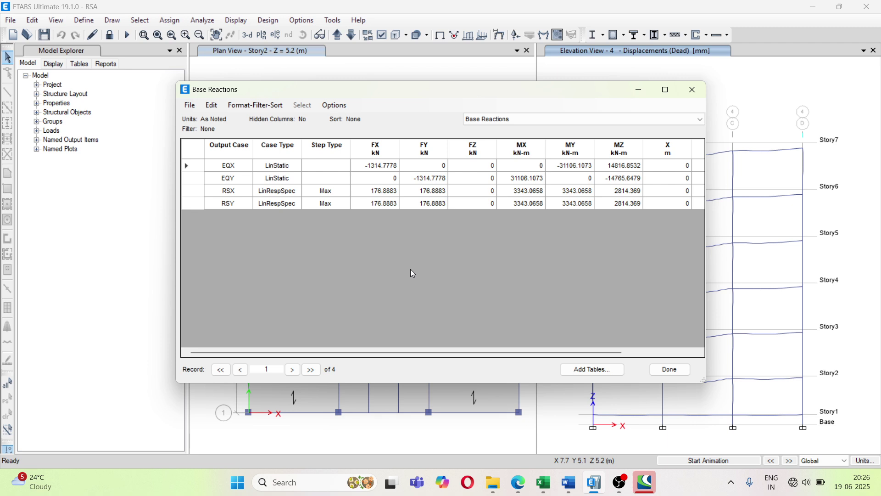
{"action": "left_click", "coordinate": [669, 370]}
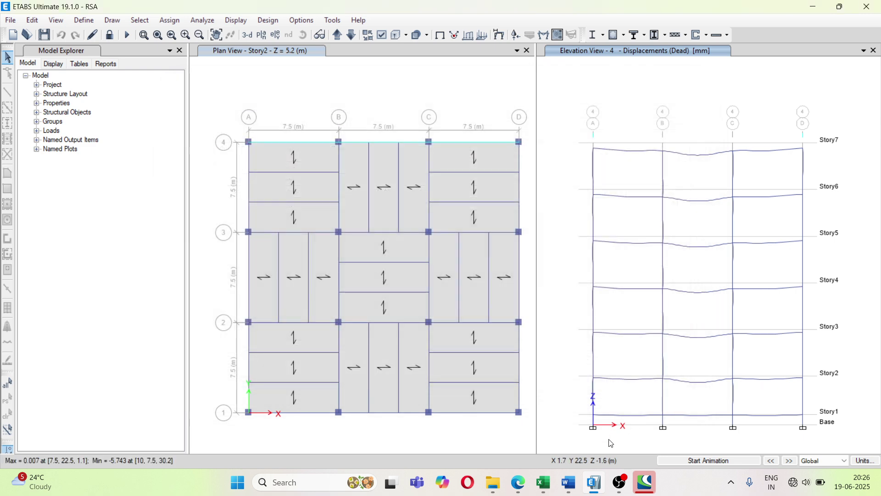
Switch to Excel and enter the formula =A1/A4 in cell A9 to get the inverse base shear ratio
{"action": "left_click", "coordinate": [543, 482]}
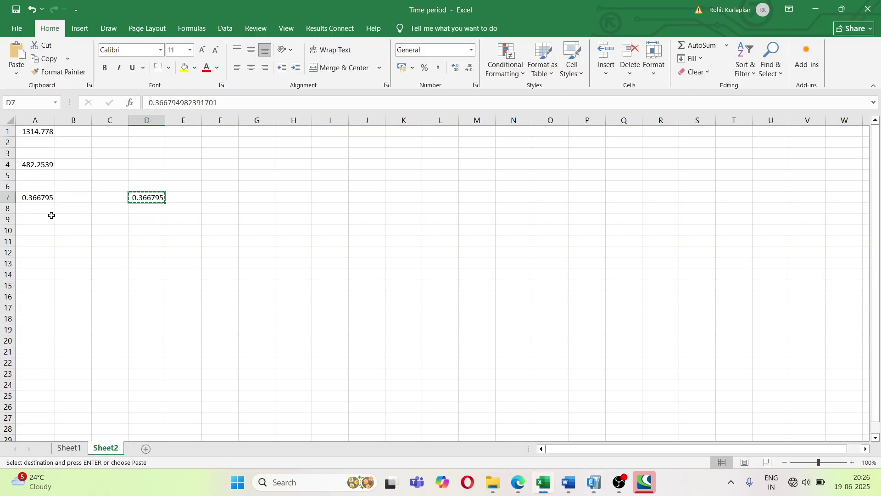
{"action": "left_click", "coordinate": [42, 131]}
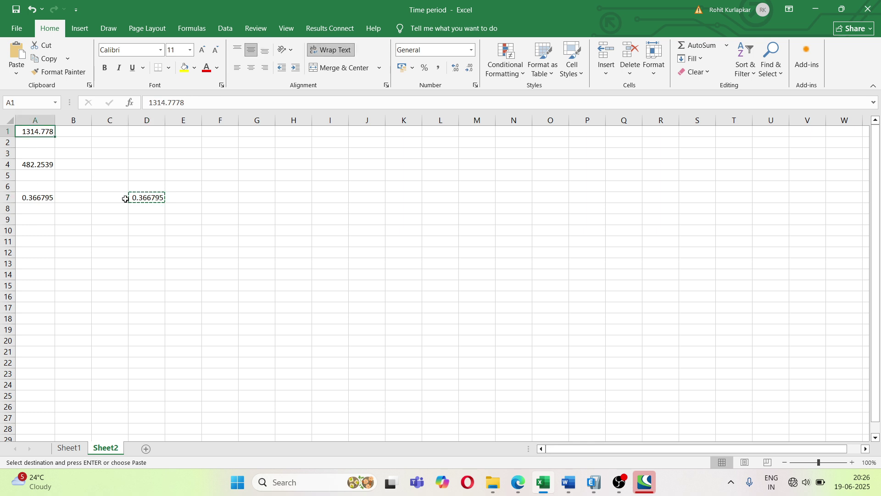
{"action": "left_click", "coordinate": [42, 221]}
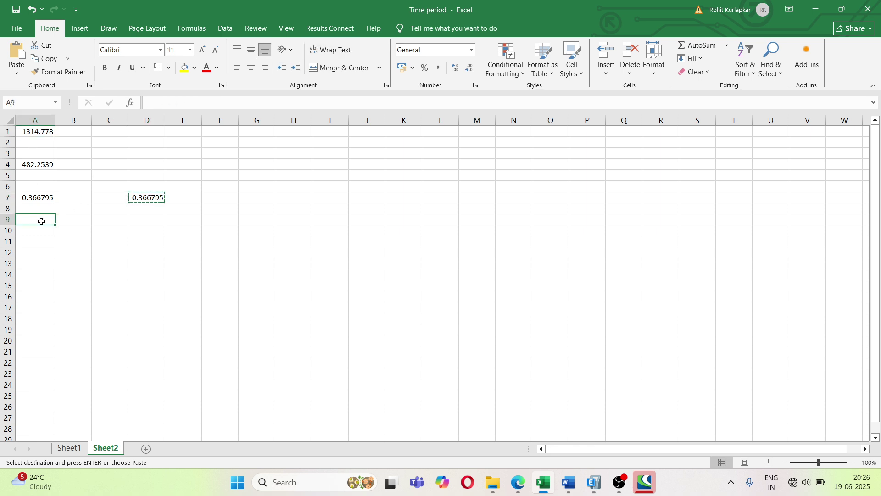
{"action": "type", "text": "="}
{"action": "left_click", "coordinate": [45, 132]}
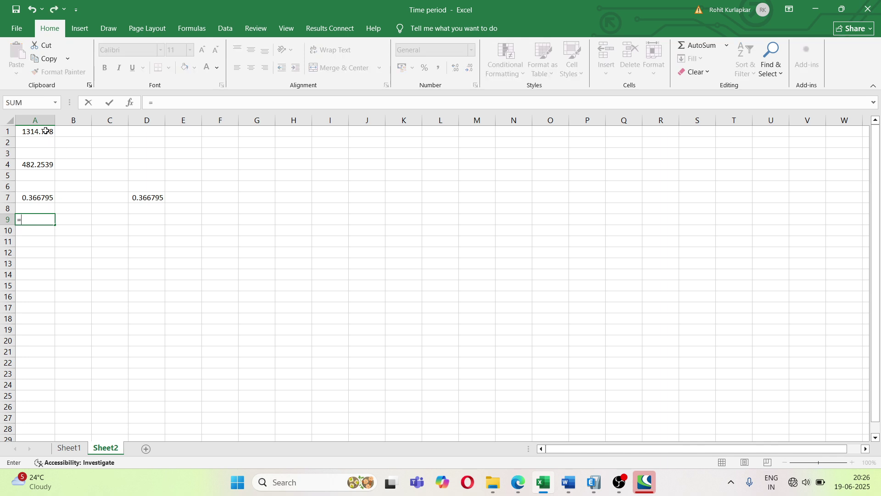
{"action": "type", "text": "/"}
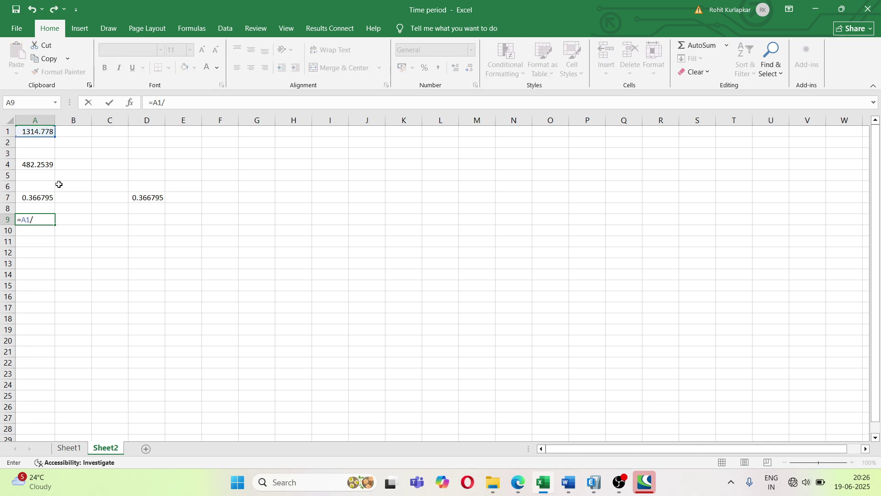
{"action": "left_click", "coordinate": [41, 165]}
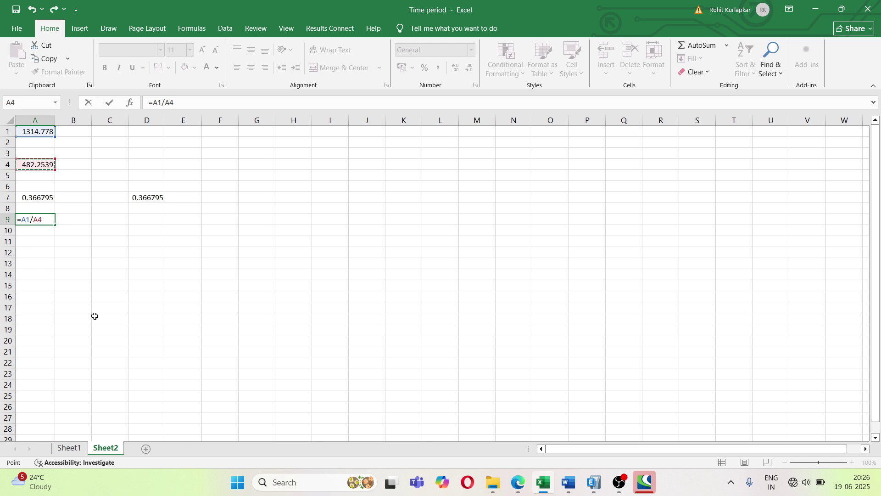
{"action": "key", "text": "Return"}
Paste the ratio from A9 into cell D10 as a plain value, and copy D10
{"action": "left_click", "coordinate": [31, 217]}
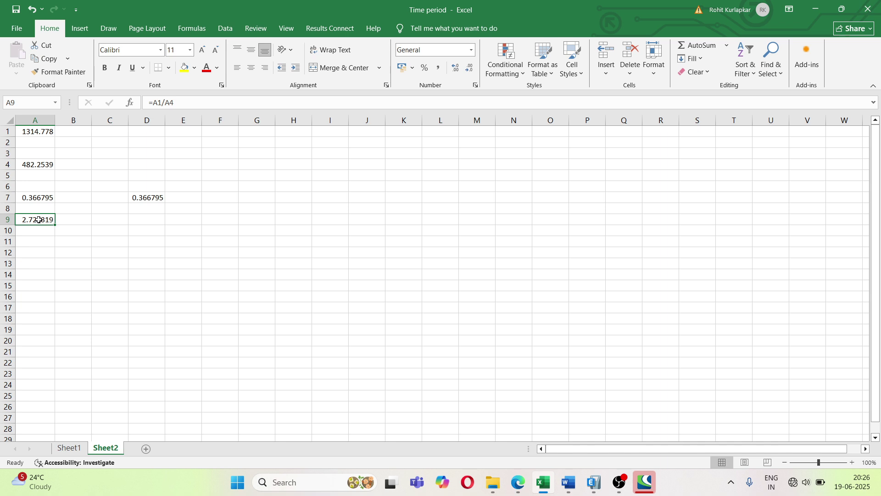
{"action": "key", "text": "ctrl+c"}
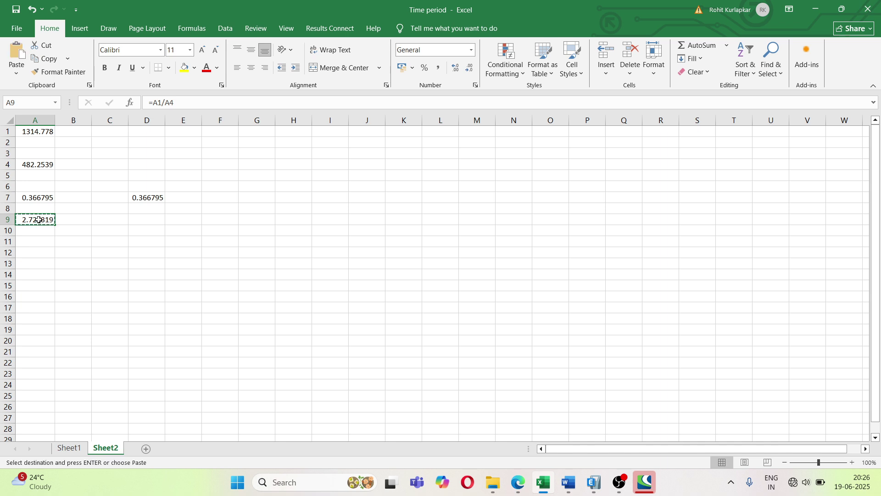
{"action": "left_click", "coordinate": [147, 230]}
{"action": "right_click", "coordinate": [149, 230]}
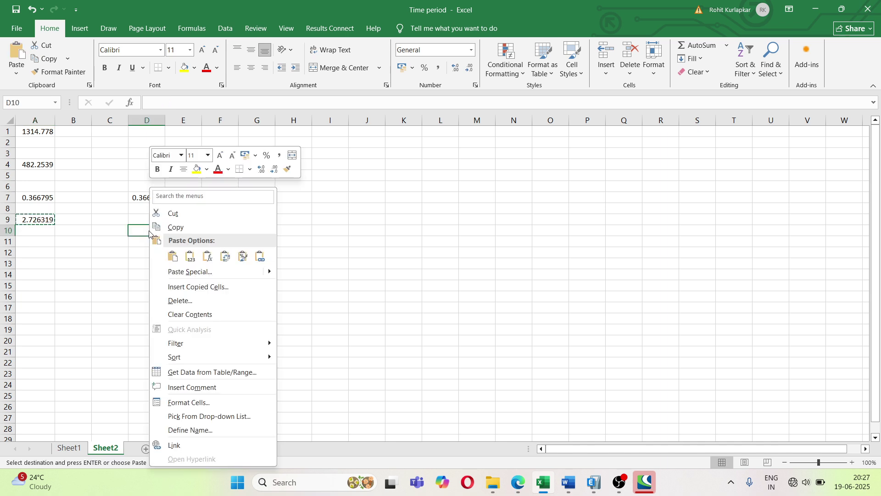
{"action": "left_click", "coordinate": [173, 256]}
{"action": "left_click", "coordinate": [174, 276]}
{"action": "left_click", "coordinate": [158, 230]}
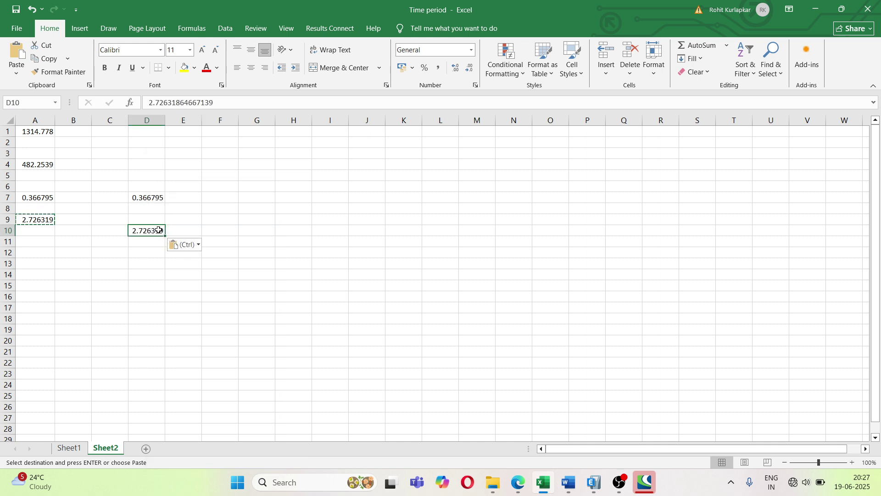
{"action": "key", "text": "ctrl+c"}
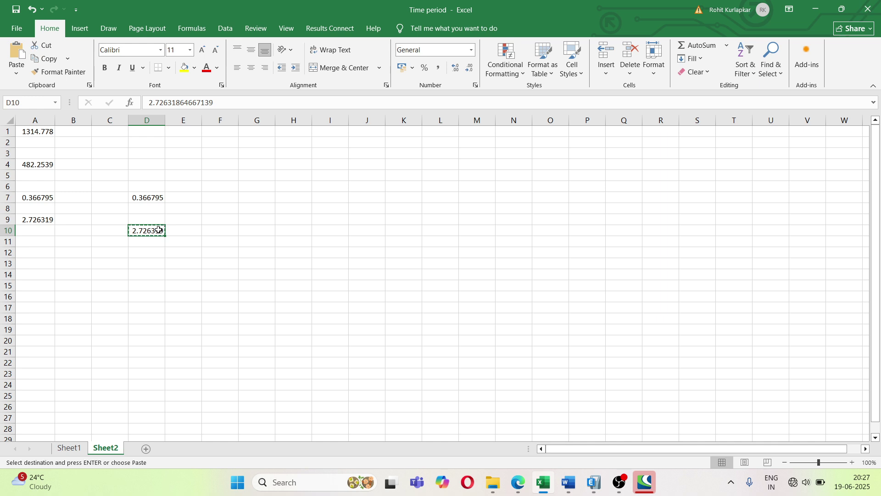
Switch to ETABS and unlock the model, accepting deletion of the analysis results
{"action": "left_click", "coordinate": [597, 489]}
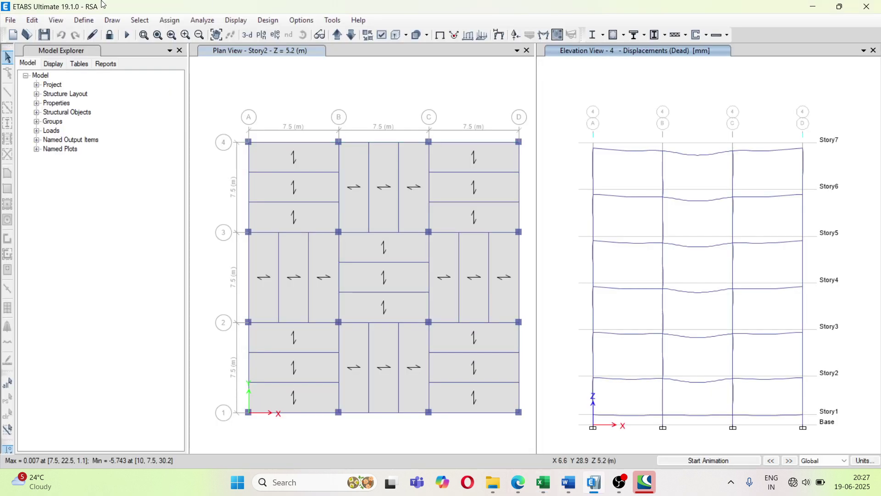
{"action": "left_click", "coordinate": [114, 34]}
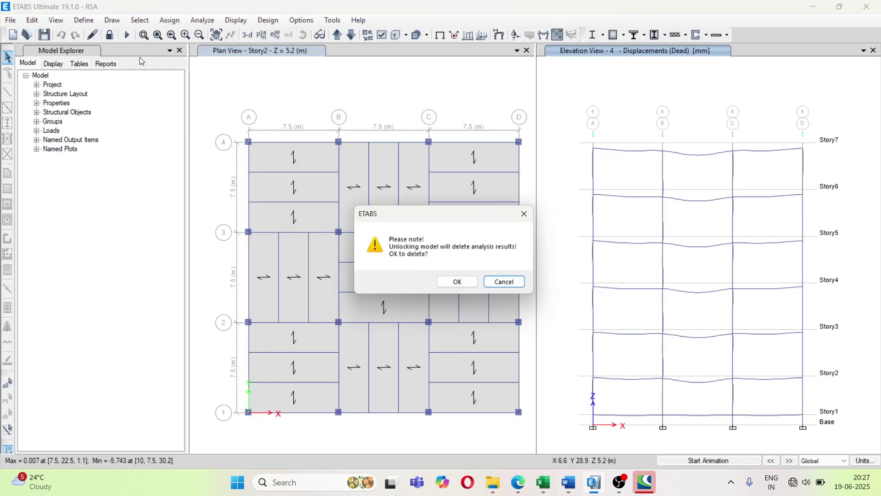
{"action": "left_click", "coordinate": [472, 284]}
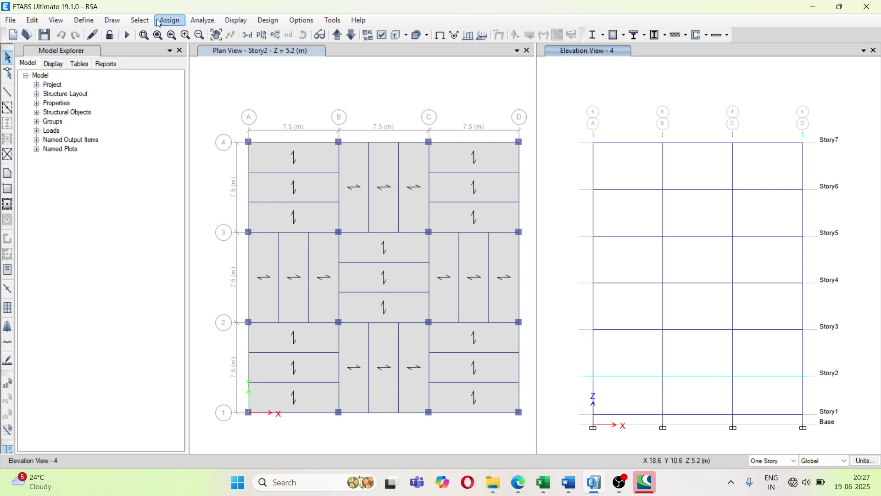
In the RSX load case, set the U1 acceleration scale factor to 9810 multiplied by the copied ratio 2.726318647
{"action": "left_click", "coordinate": [101, 25]}
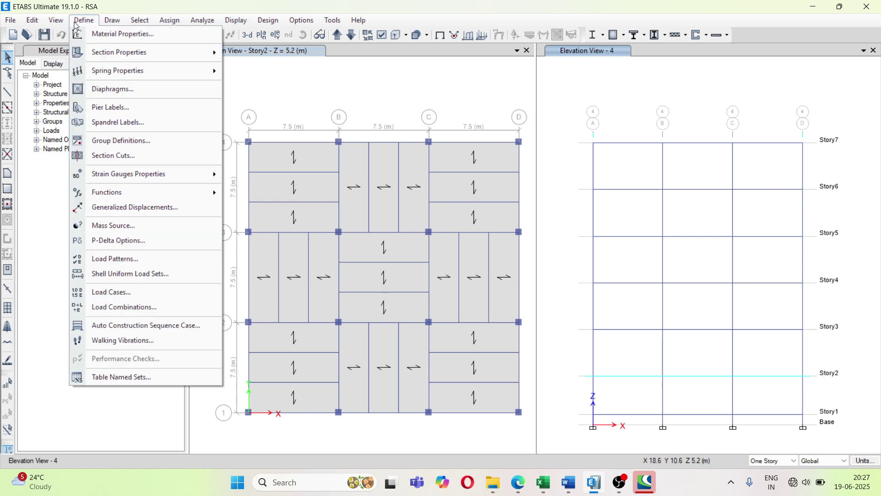
{"action": "left_click", "coordinate": [116, 292]}
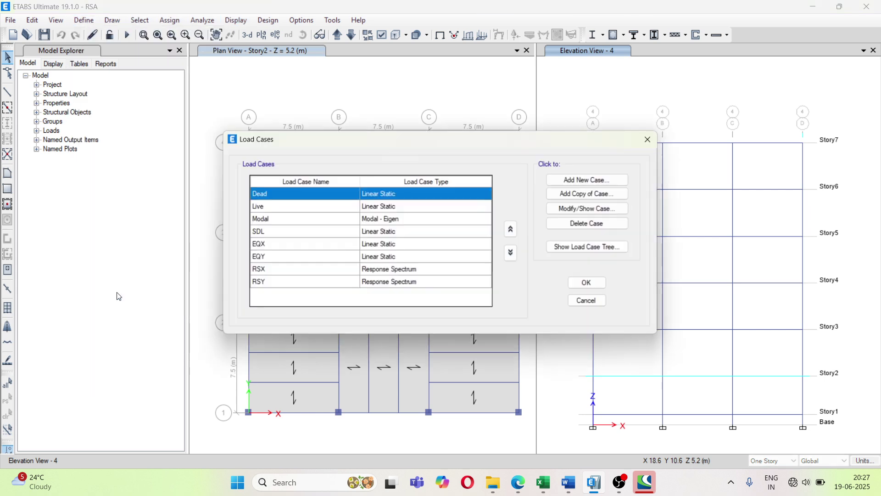
{"action": "left_click", "coordinate": [394, 271]}
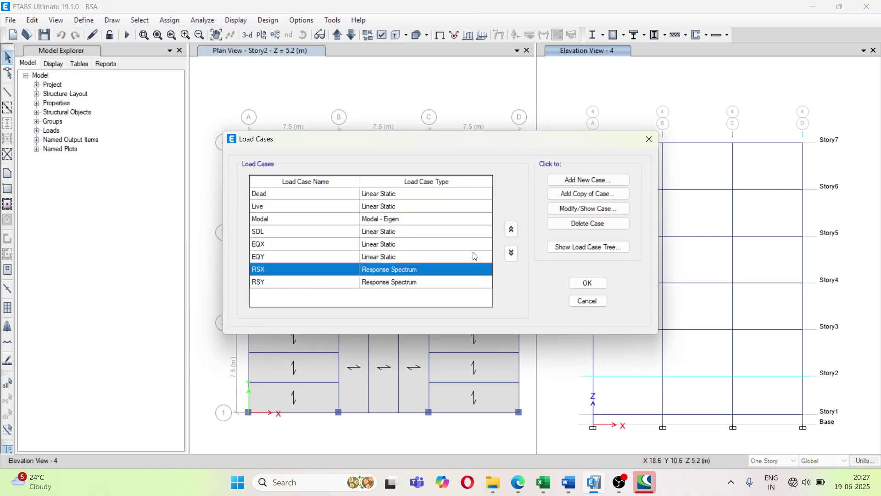
{"action": "left_click", "coordinate": [605, 209]}
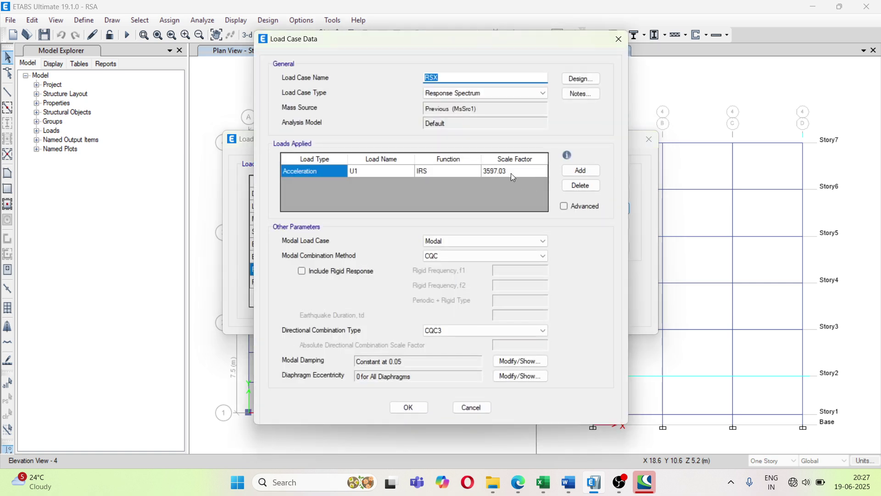
{"action": "left_click", "coordinate": [511, 174]}
{"action": "left_click", "coordinate": [512, 174]}
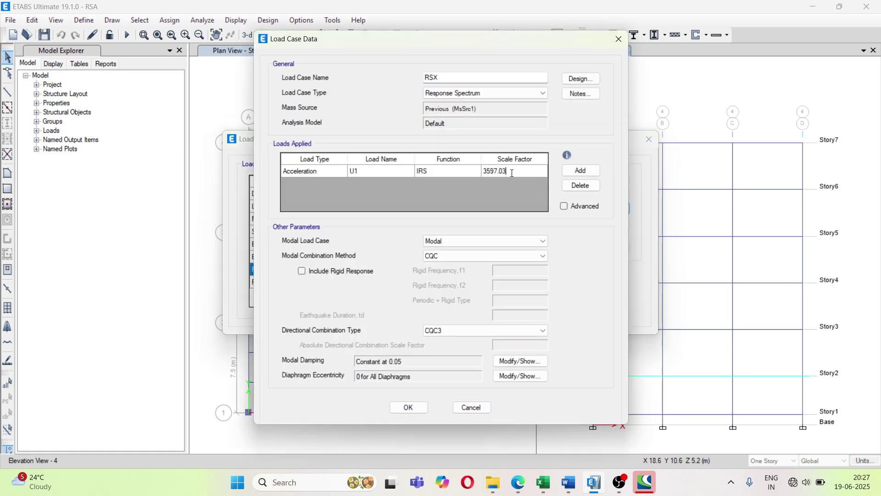
{"action": "key", "text": "BackSpace"}
{"action": "key", "text": "BackSpace"}
{"action": "key", "text": "BackSpace"}
{"action": "key", "text": "BackSpace"}
{"action": "key", "text": "BackSpace"}
{"action": "key", "text": "BackSpace"}
{"action": "key", "text": "BackSpace"}
{"action": "type", "text": "9810*"}
{"action": "key", "text": "ctrl+v"}
{"action": "key", "text": "Return"}
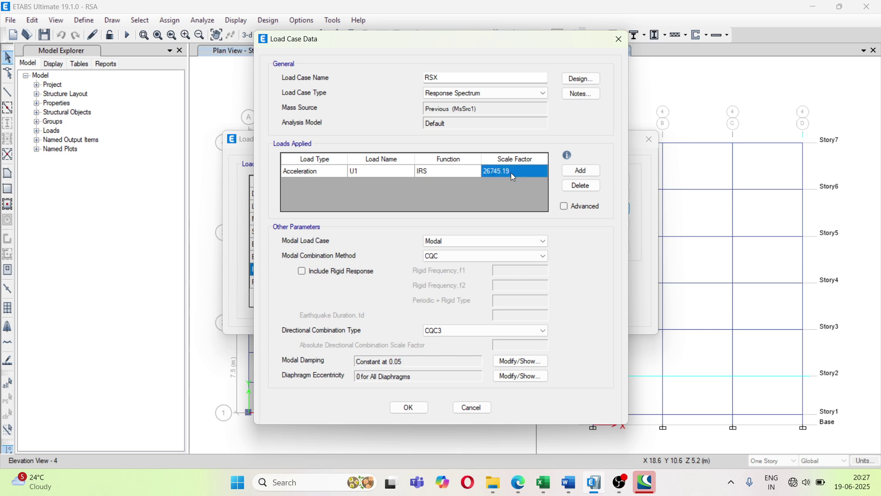
{"action": "left_click", "coordinate": [407, 407]}
In the RSY load case, set the U2 acceleration scale factor to 9810*2.726318647, and accept the load case changes
{"action": "left_click", "coordinate": [397, 283]}
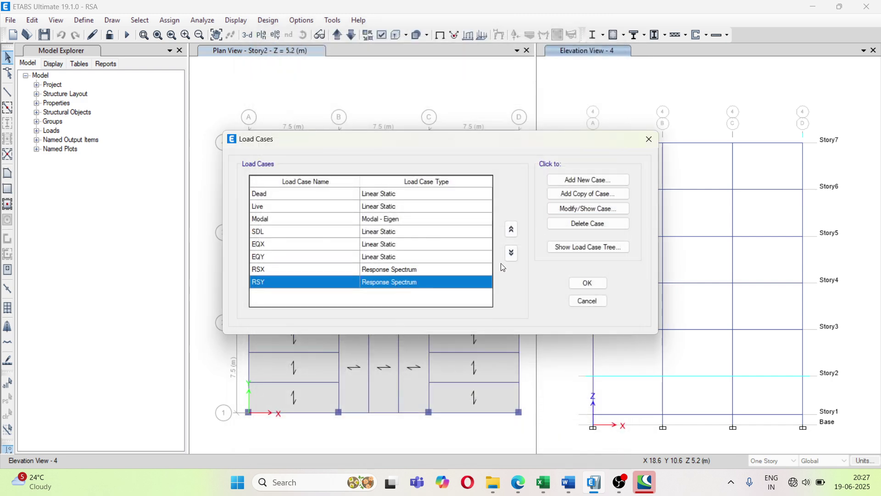
{"action": "left_click", "coordinate": [589, 209]}
{"action": "left_click", "coordinate": [508, 171]}
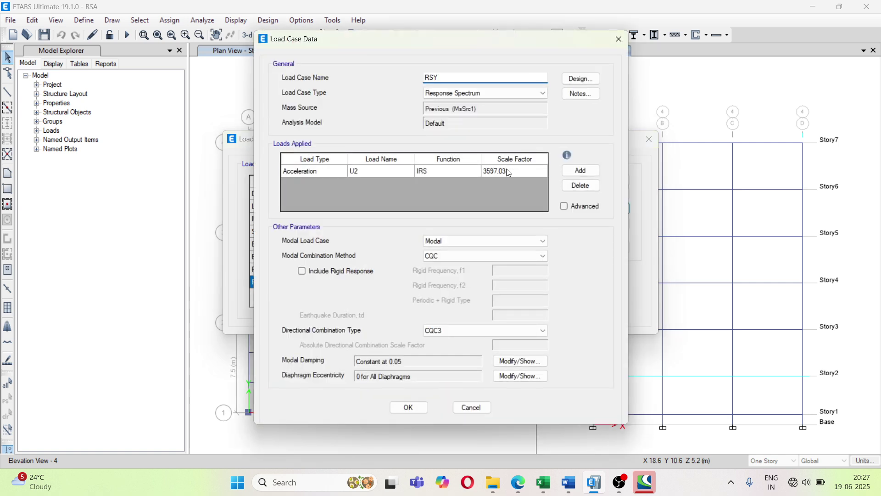
{"action": "type", "text": "9810"}
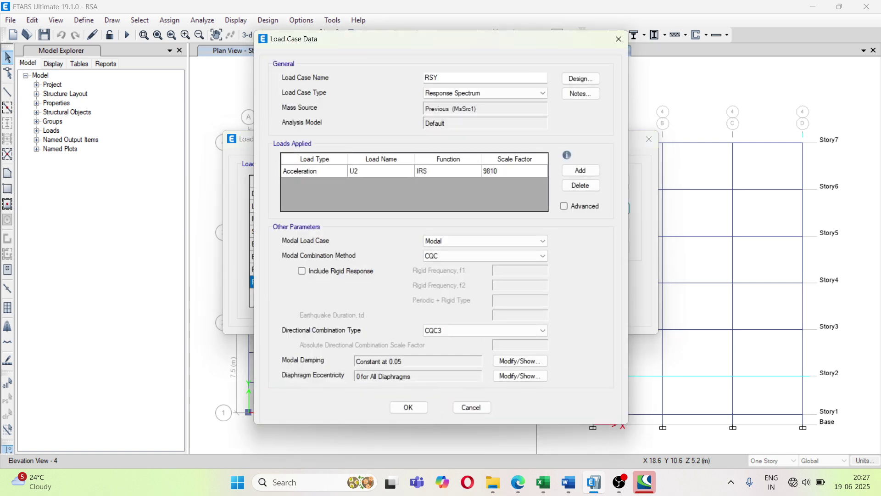
{"action": "type", "text": "*"}
{"action": "key", "text": "ctrl+v"}
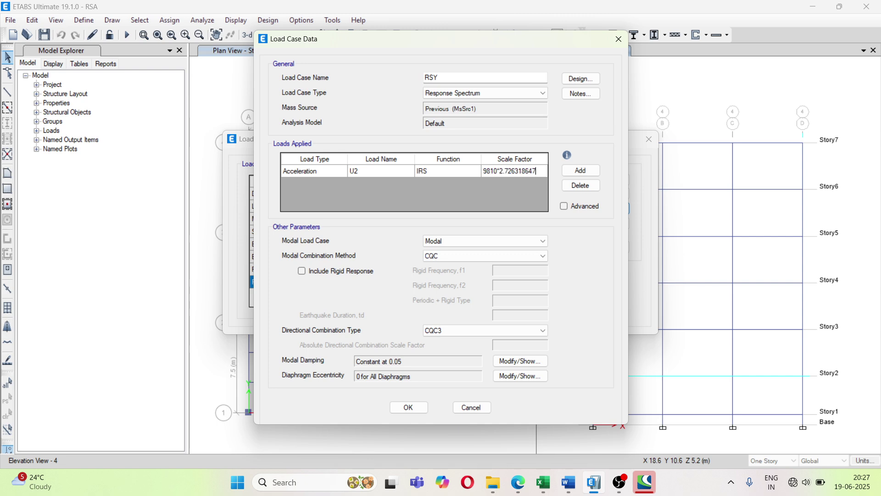
{"action": "key", "text": "Return"}
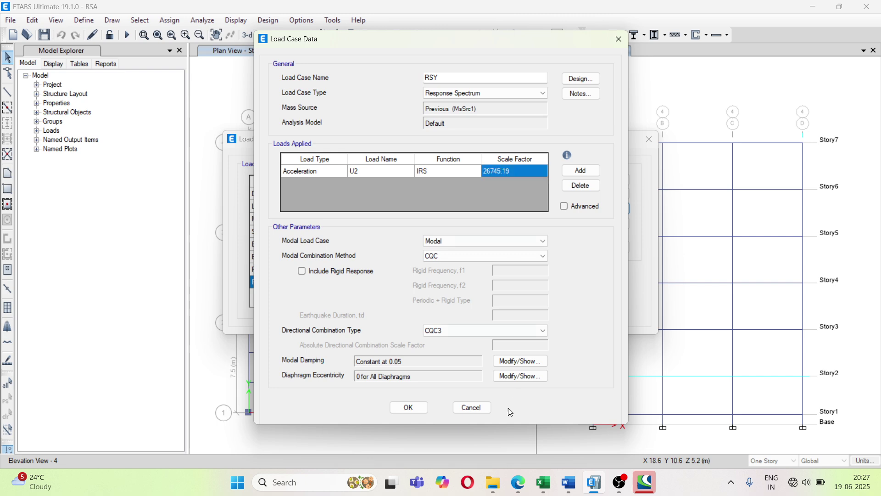
{"action": "left_click", "coordinate": [416, 410]}
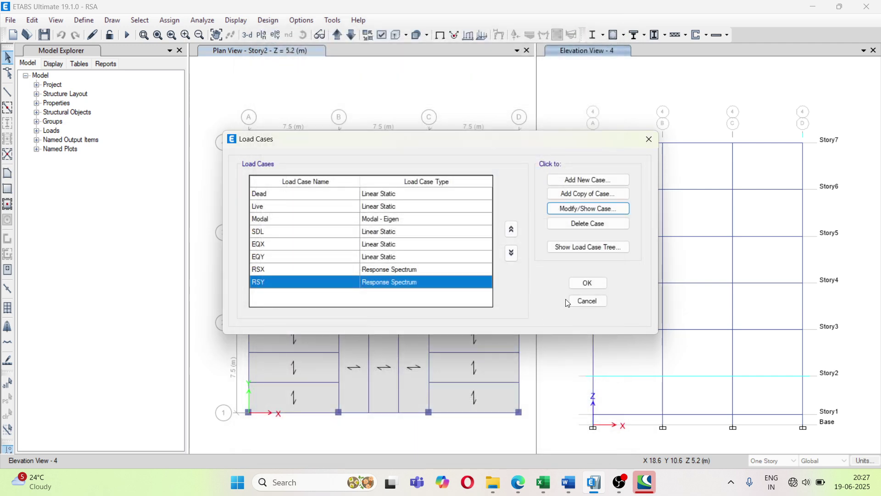
{"action": "left_click", "coordinate": [600, 283]}
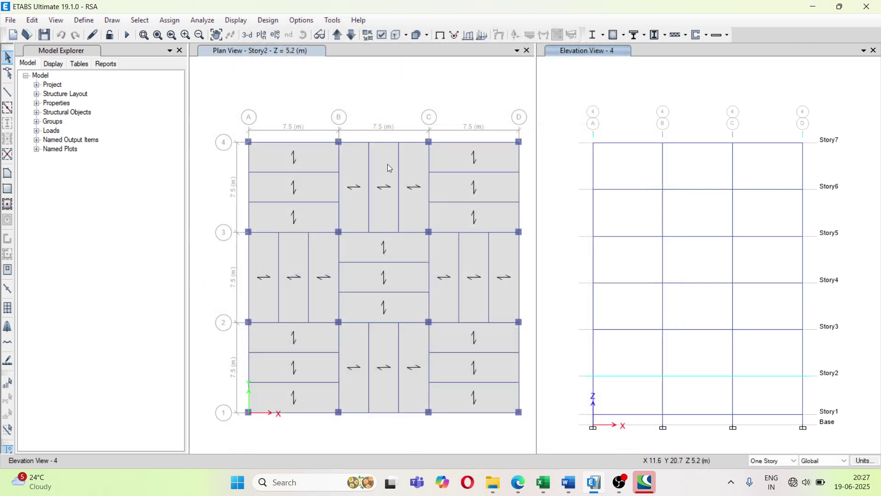
Rerun the analysis and compare the static and response spectrum base shears in the Base Reactions table
{"action": "left_click", "coordinate": [202, 21]}
{"action": "left_click", "coordinate": [246, 182]}
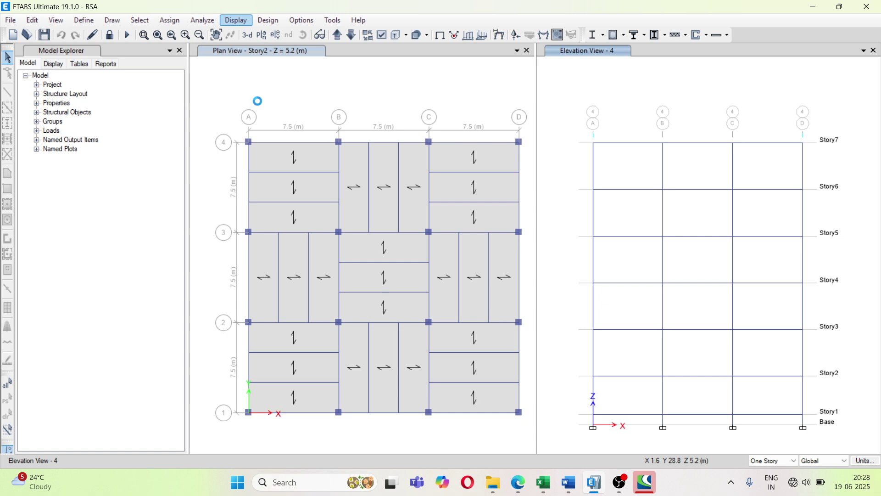
{"action": "left_click", "coordinate": [236, 20]}
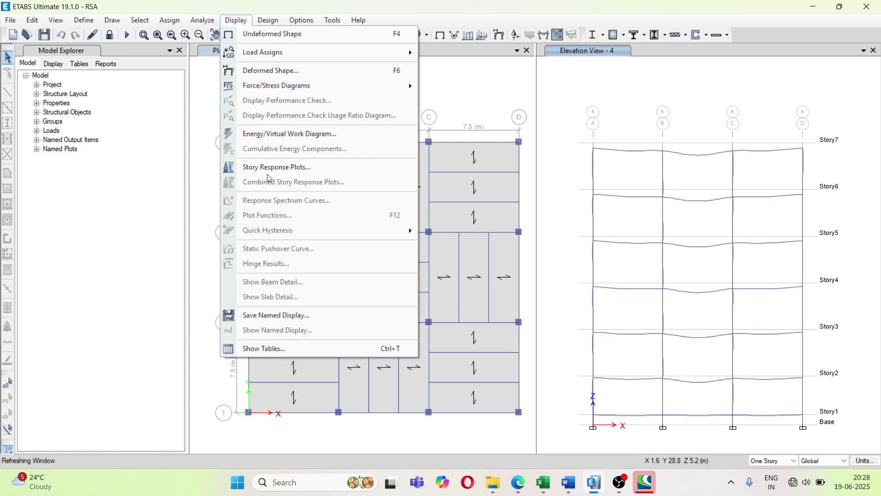
{"action": "left_click", "coordinate": [273, 349]}
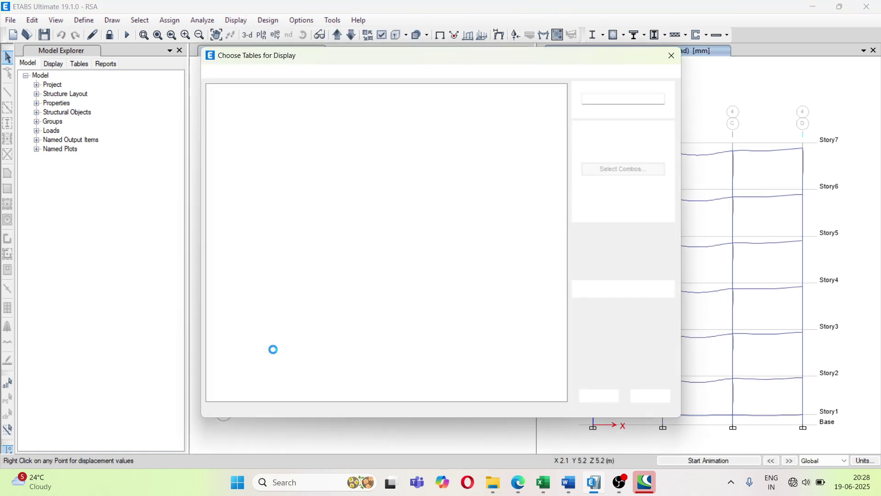
{"action": "left_click", "coordinate": [606, 396]}
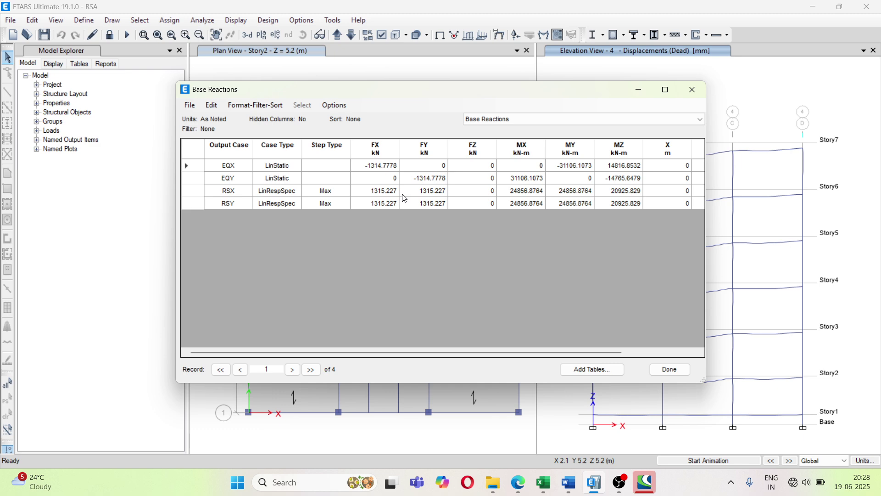
{"action": "left_click", "coordinate": [694, 91]}
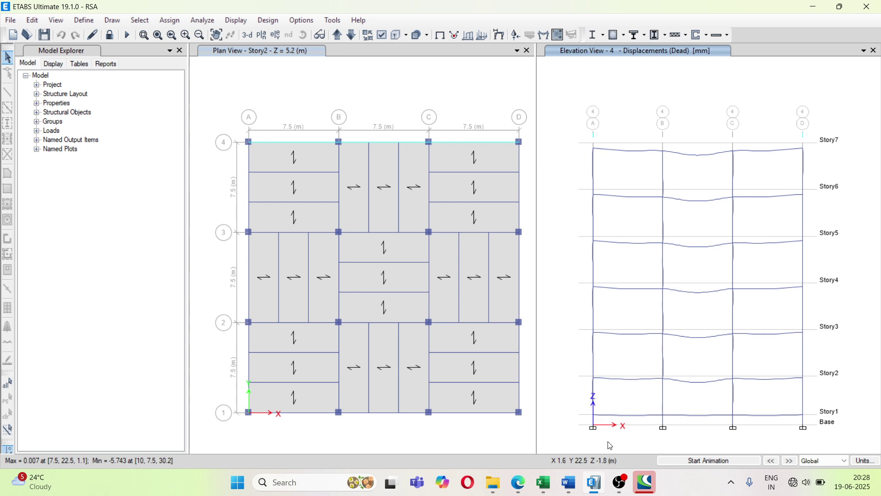
{"action": "left_click", "coordinate": [619, 490]}
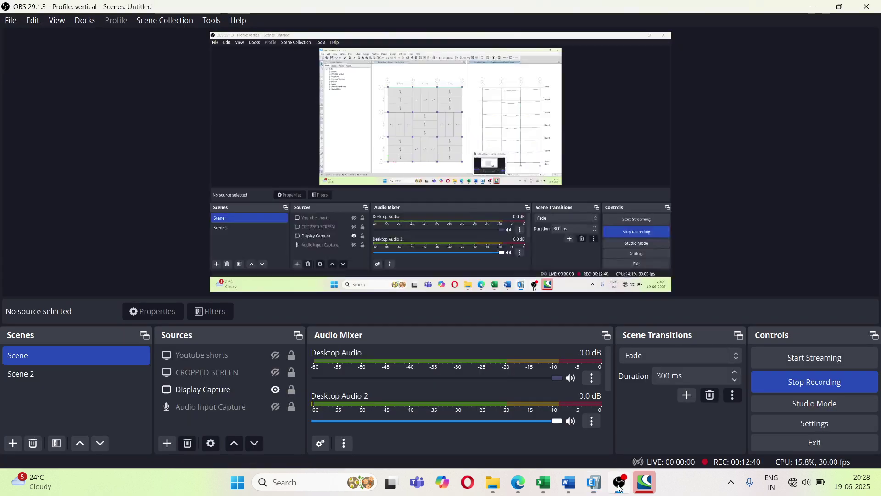